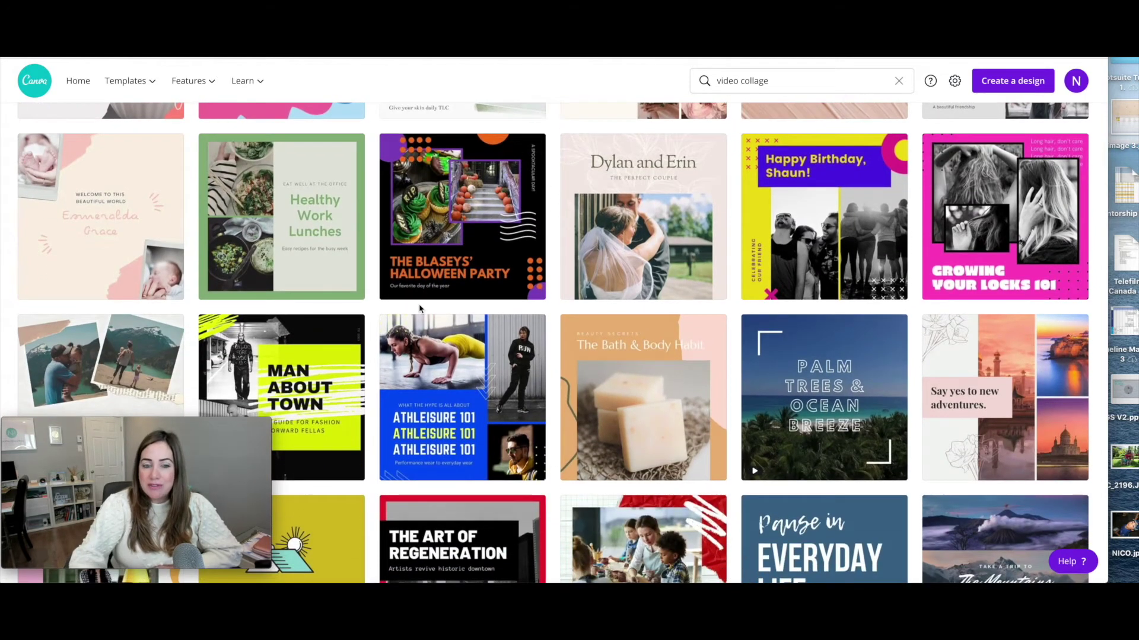
- Browse the video collage template results for a layout that suits a social media video post
scroll(419, 309, "up", 2)
scroll(419, 309, "down", 9)
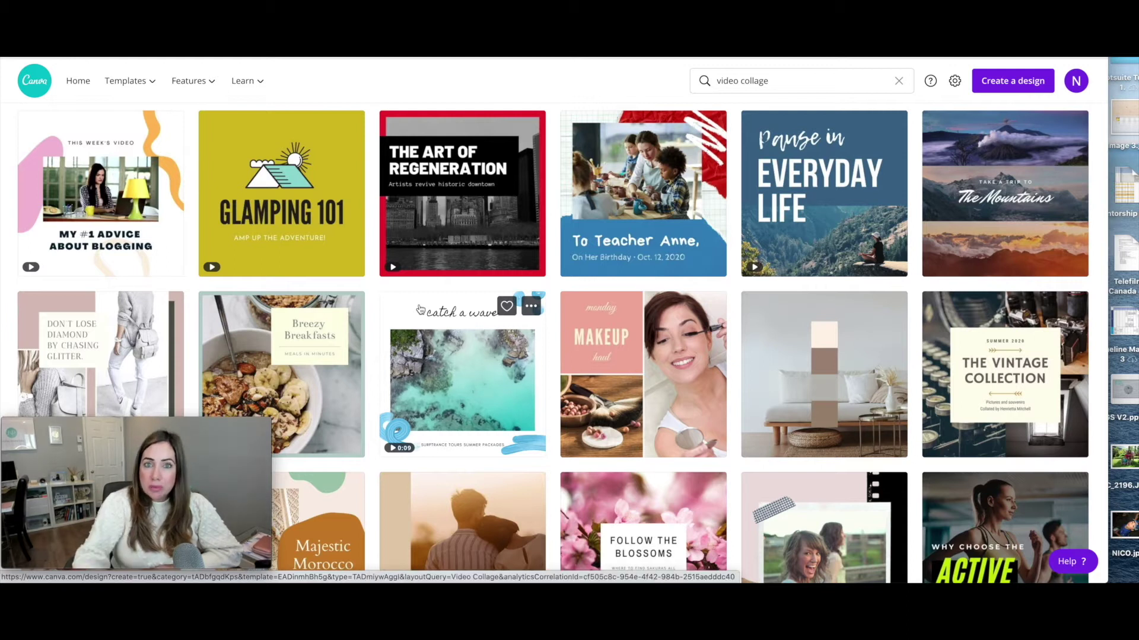
scroll(420, 309, "down", 8)
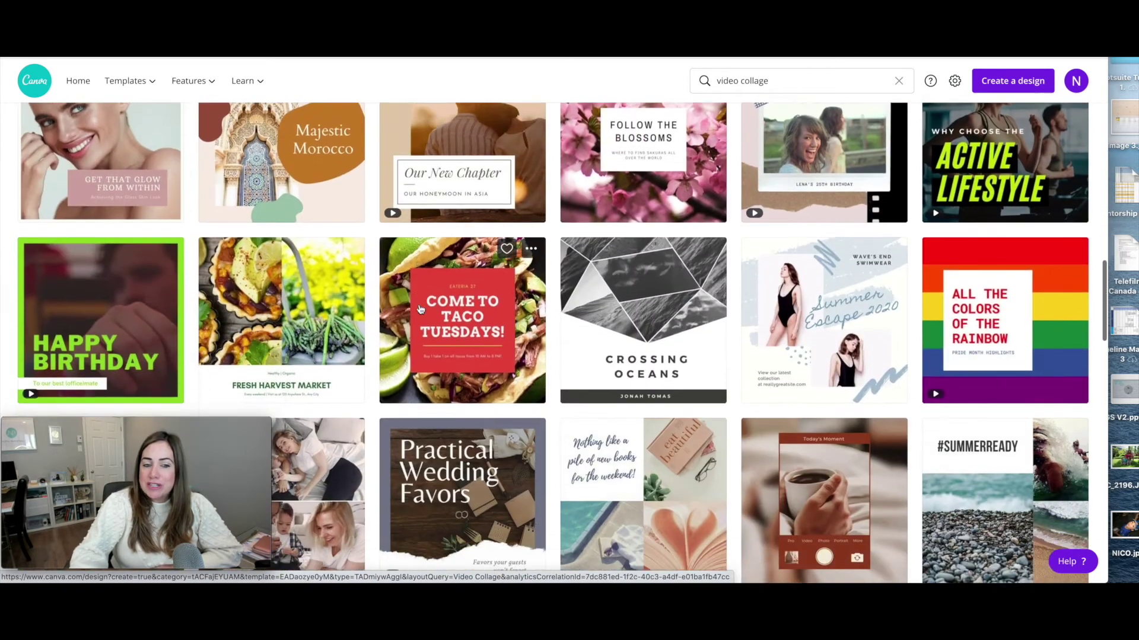
scroll(420, 309, "down", 3)
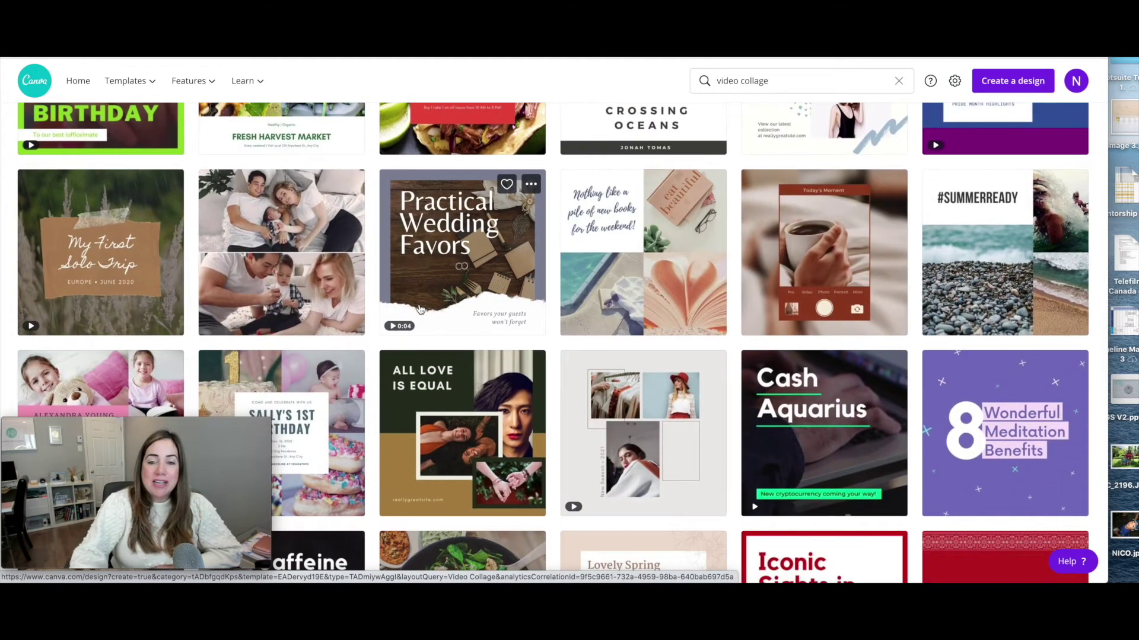
scroll(419, 309, "down", 3)
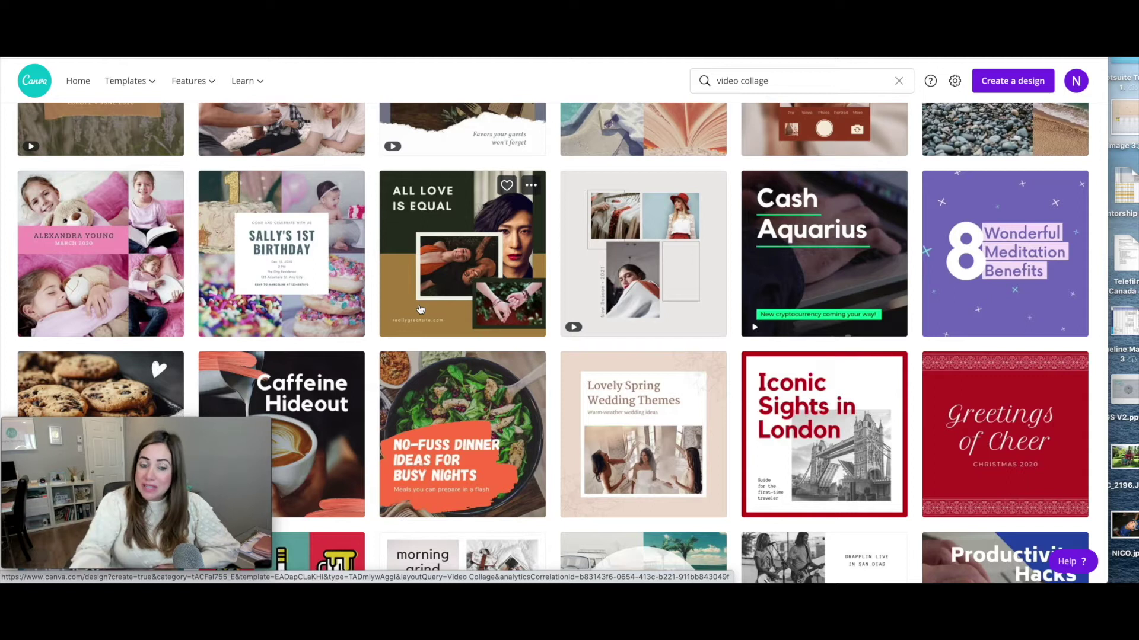
scroll(419, 309, "down", 8)
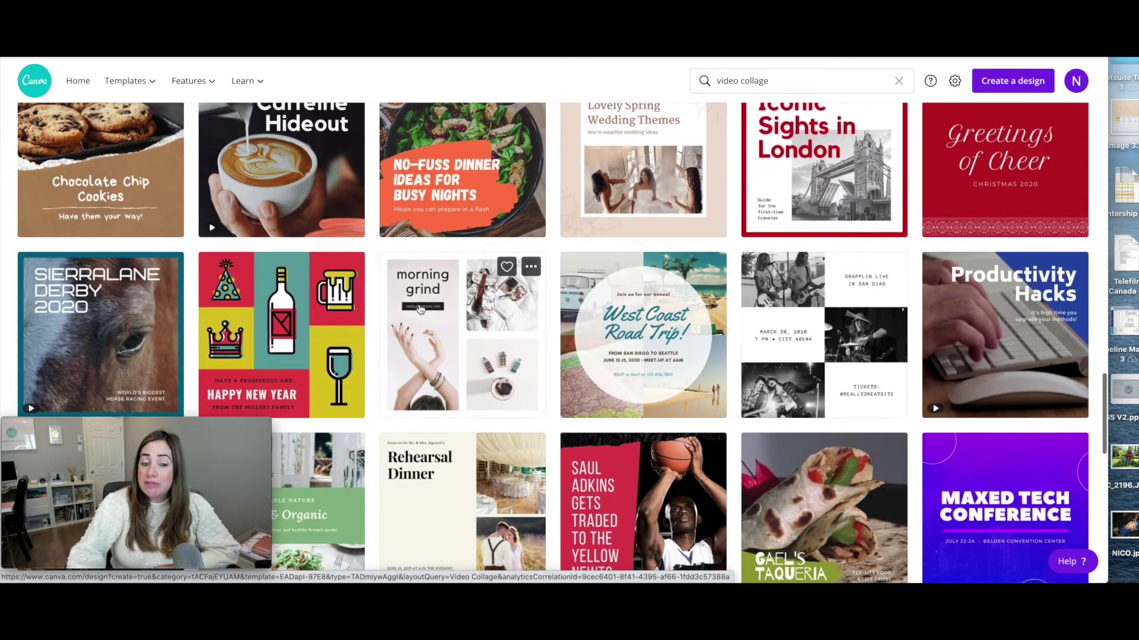
scroll(419, 309, "down", 5)
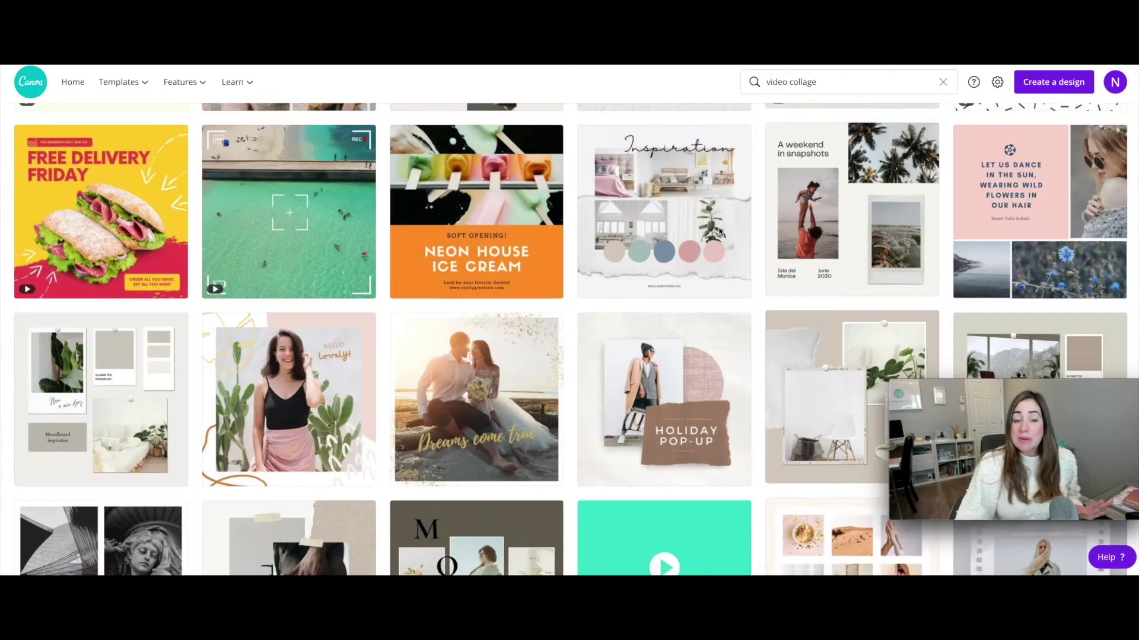
scroll(718, 231, "down", 7)
scroll(718, 231, "down", 12)
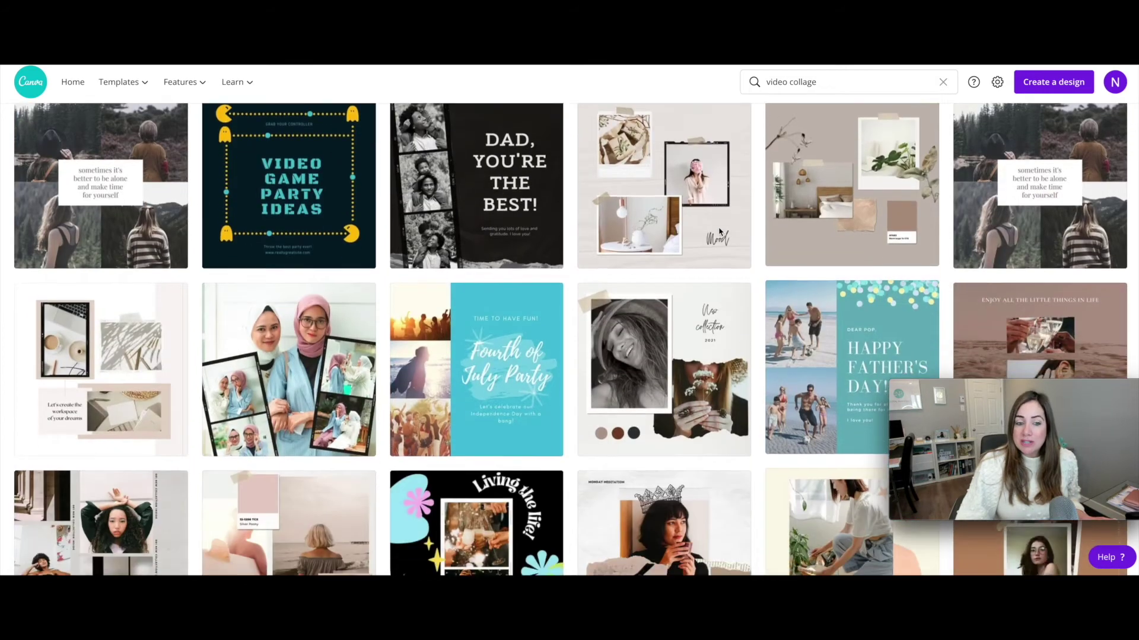
scroll(719, 231, "down", 10)
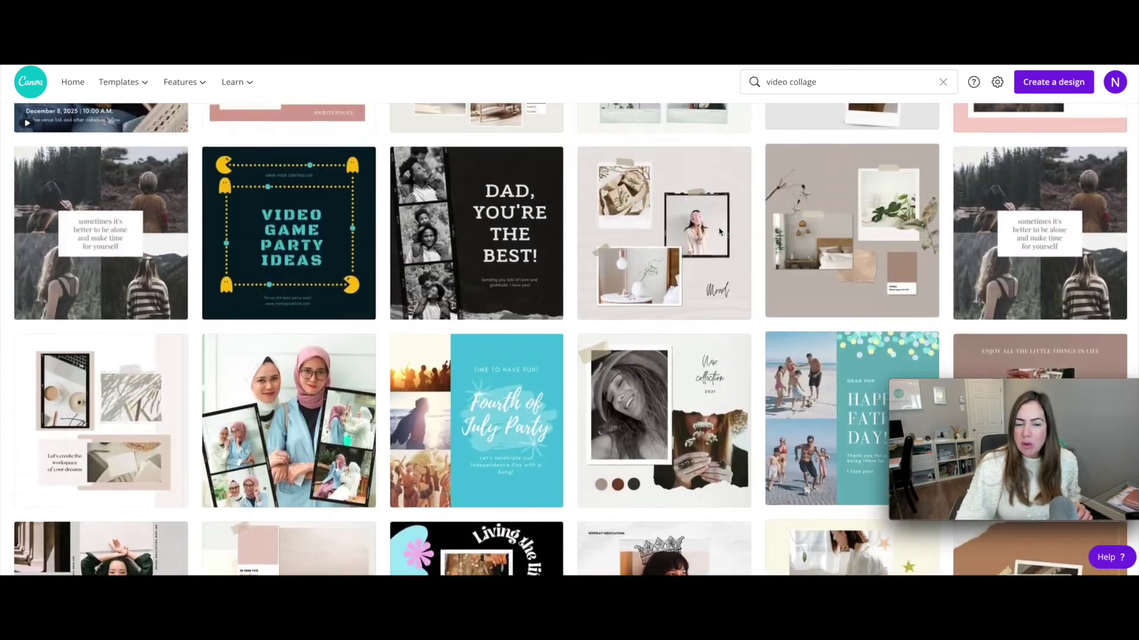
scroll(719, 232, "up", 5)
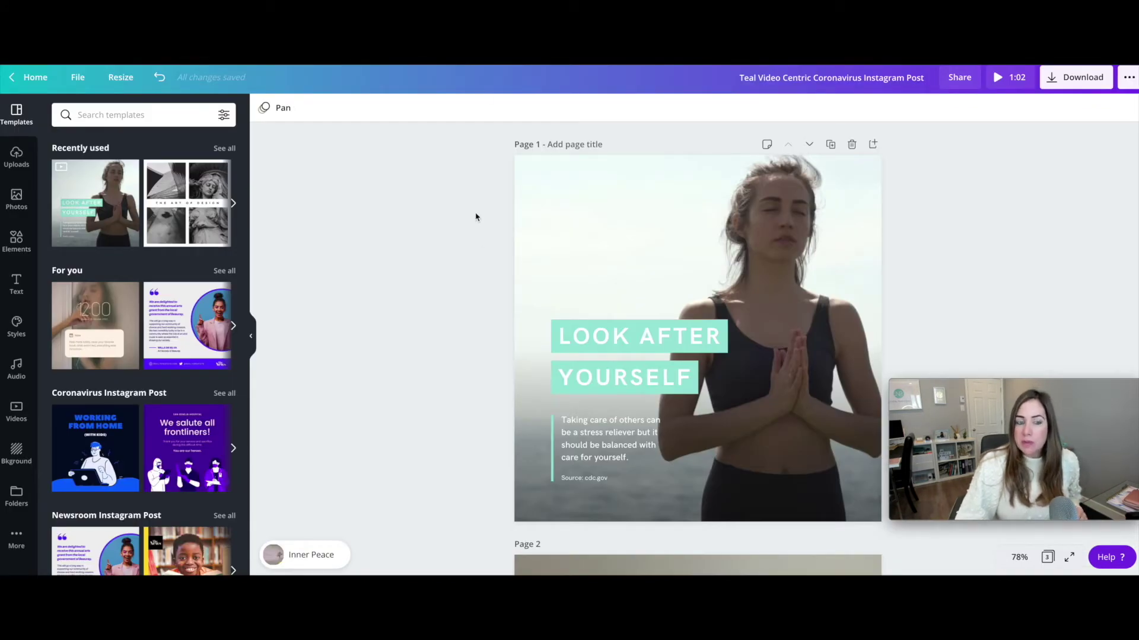
- Duplicate page 1, the "LOOK AFTER YOURSELF" design
scroll(475, 217, "down", 1)
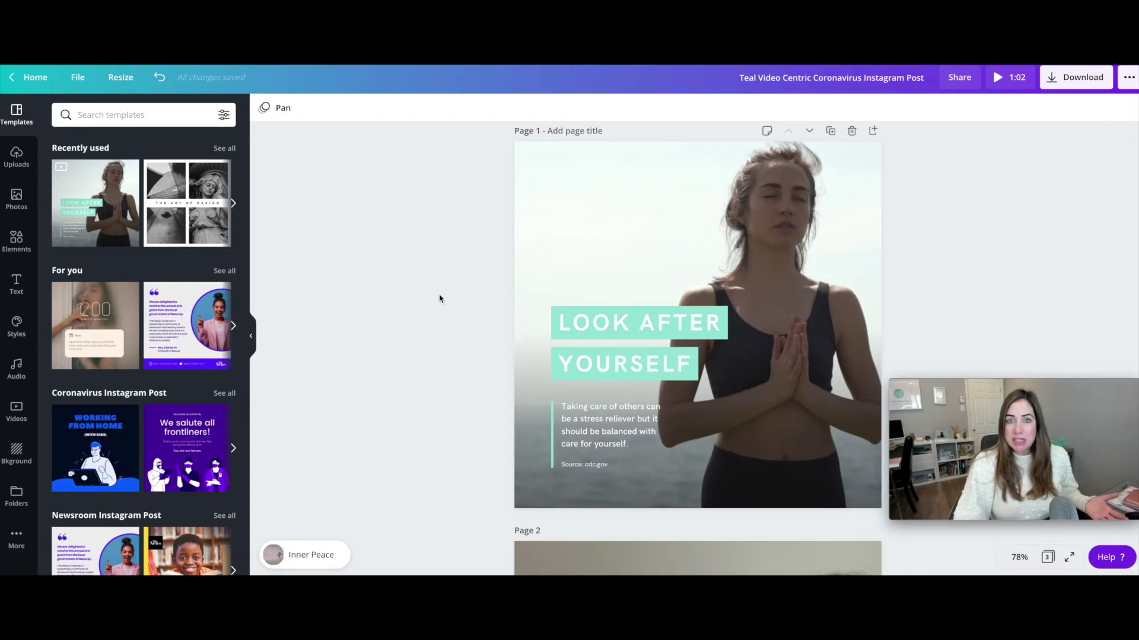
left_click(829, 131)
scroll(431, 212, "up", 5)
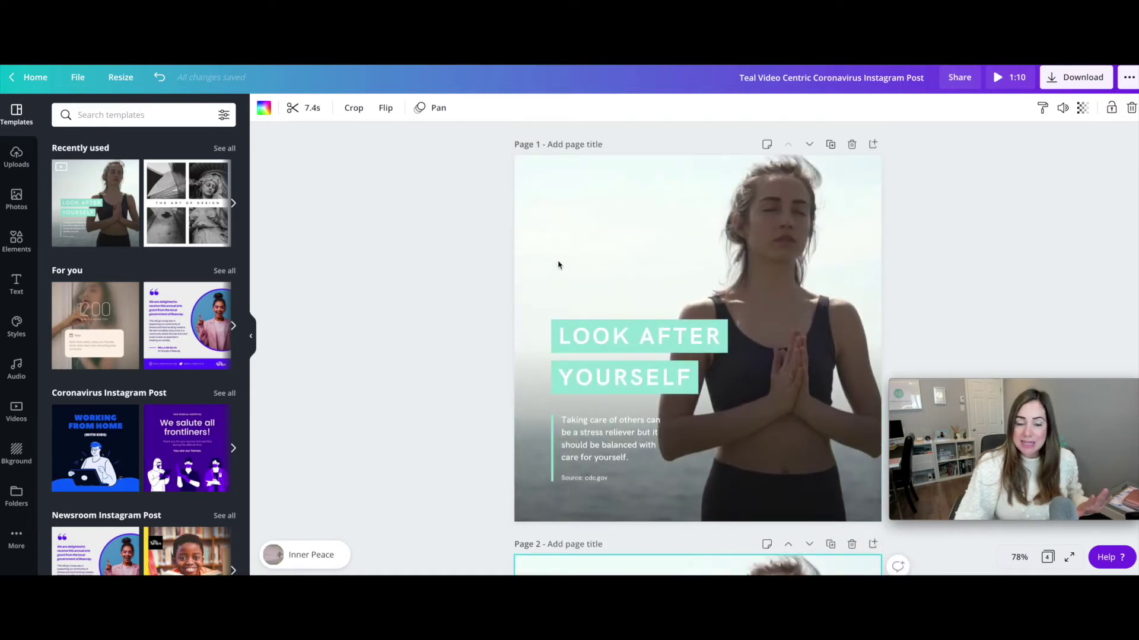
- Compare the duplicated template page with the customised "BRACES VS. INVISALIGN?" designs on pages 3 and 4
scroll(561, 247, "down", 5)
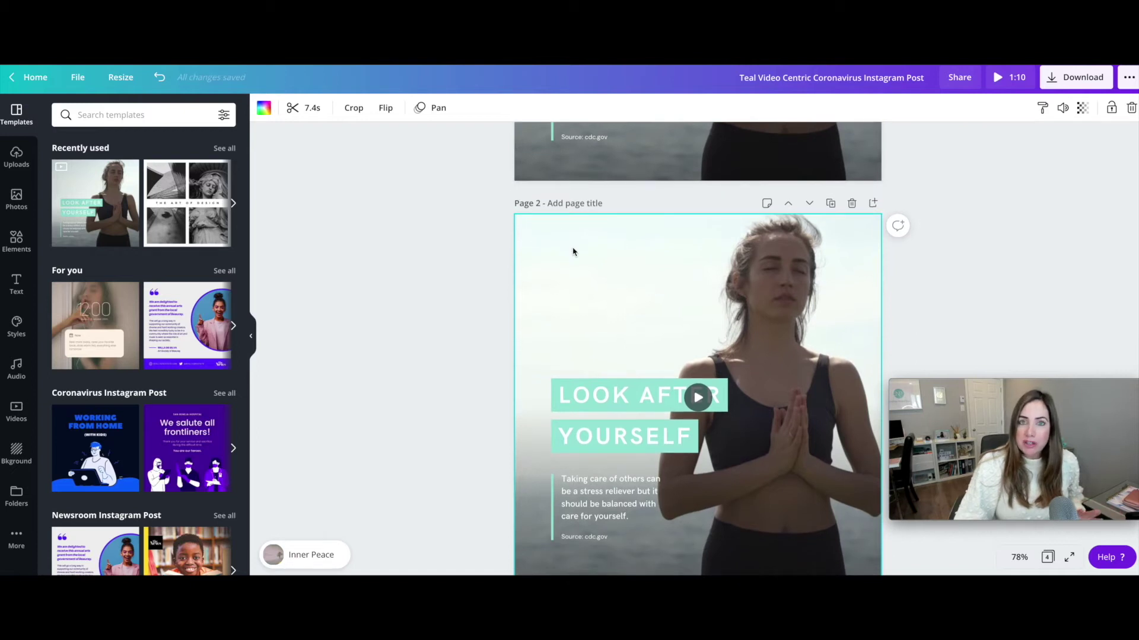
scroll(579, 252, "down", 2)
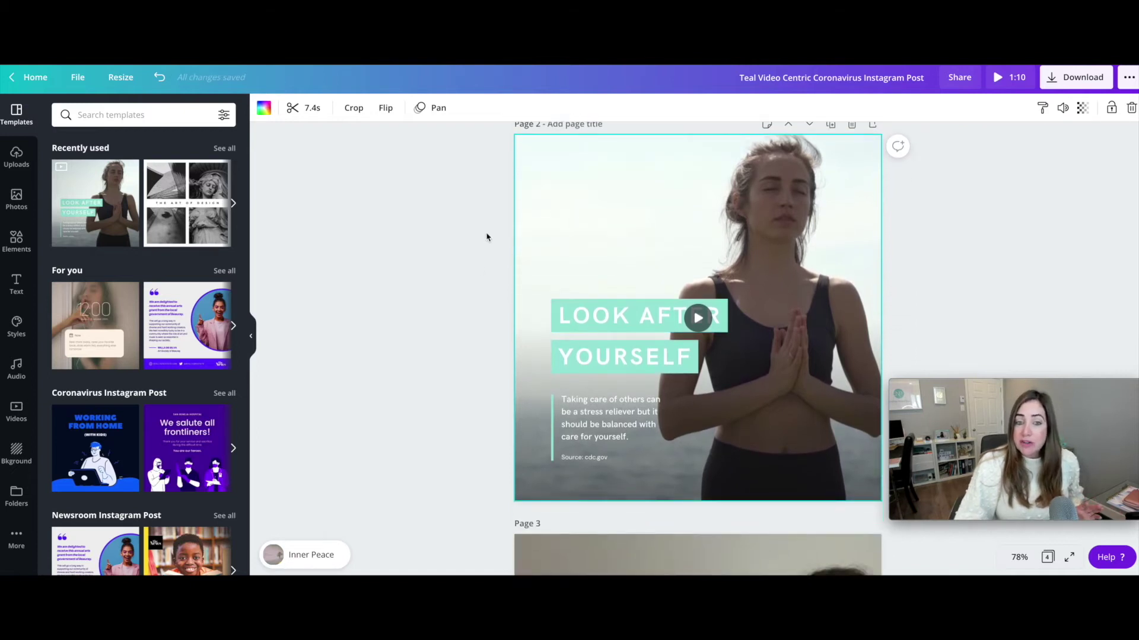
scroll(486, 237, "down", 1)
left_click(589, 274)
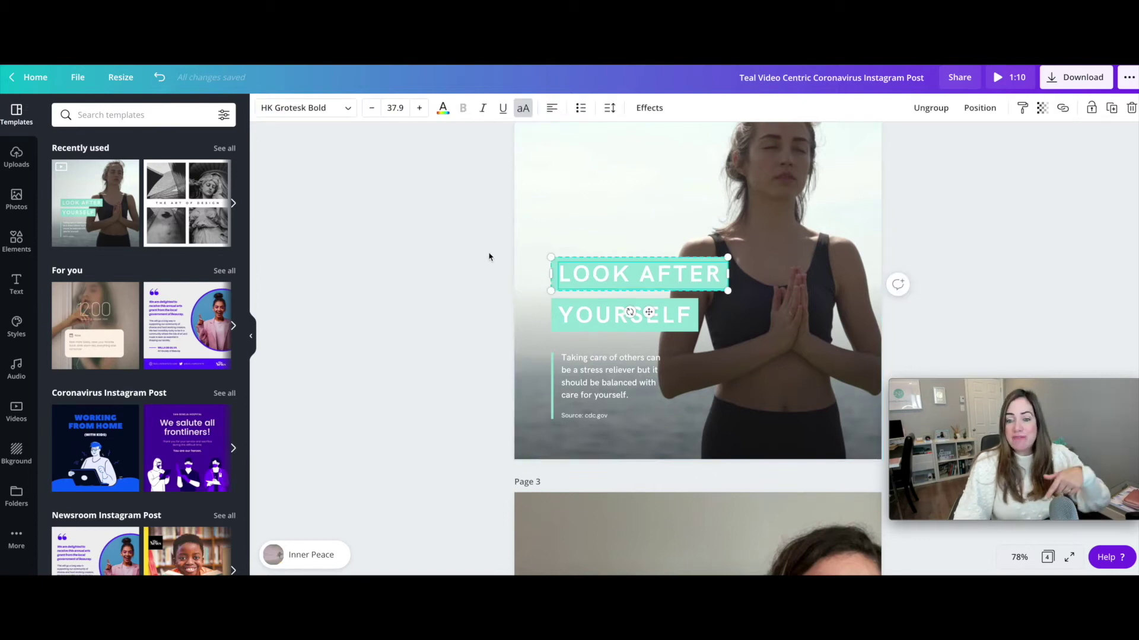
scroll(489, 256, "down", 7)
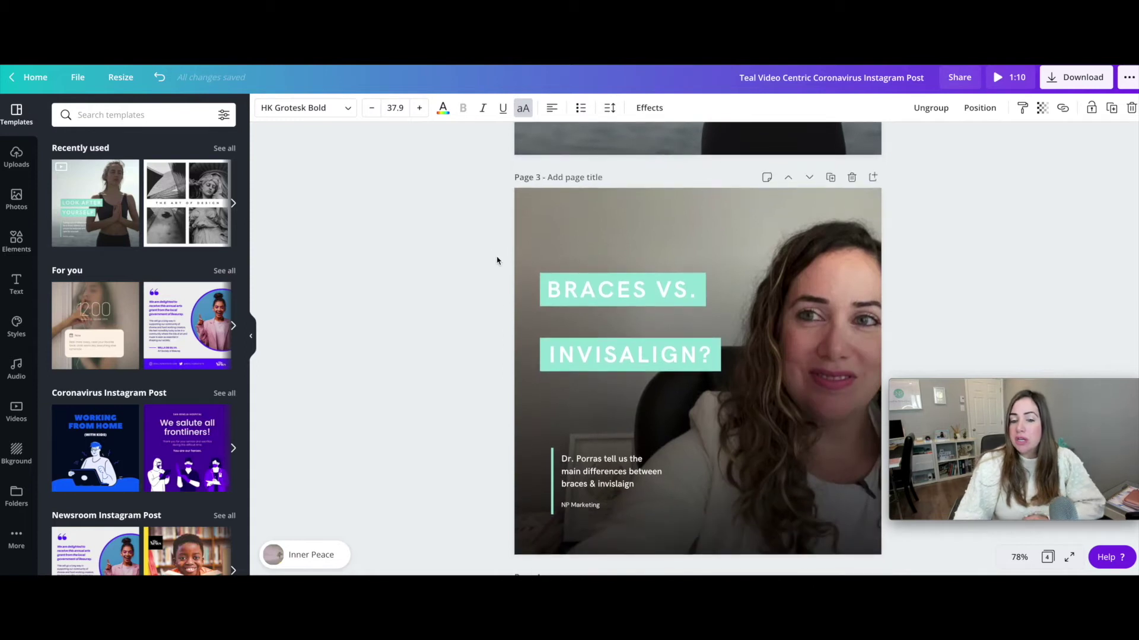
left_click(592, 231)
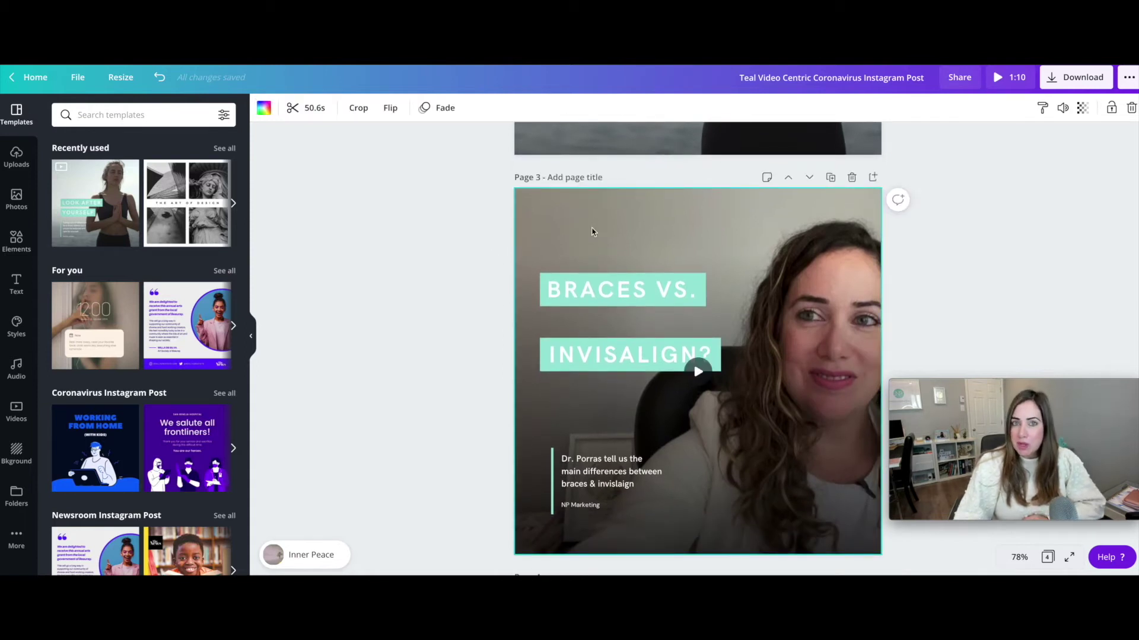
scroll(604, 232, "down", 10)
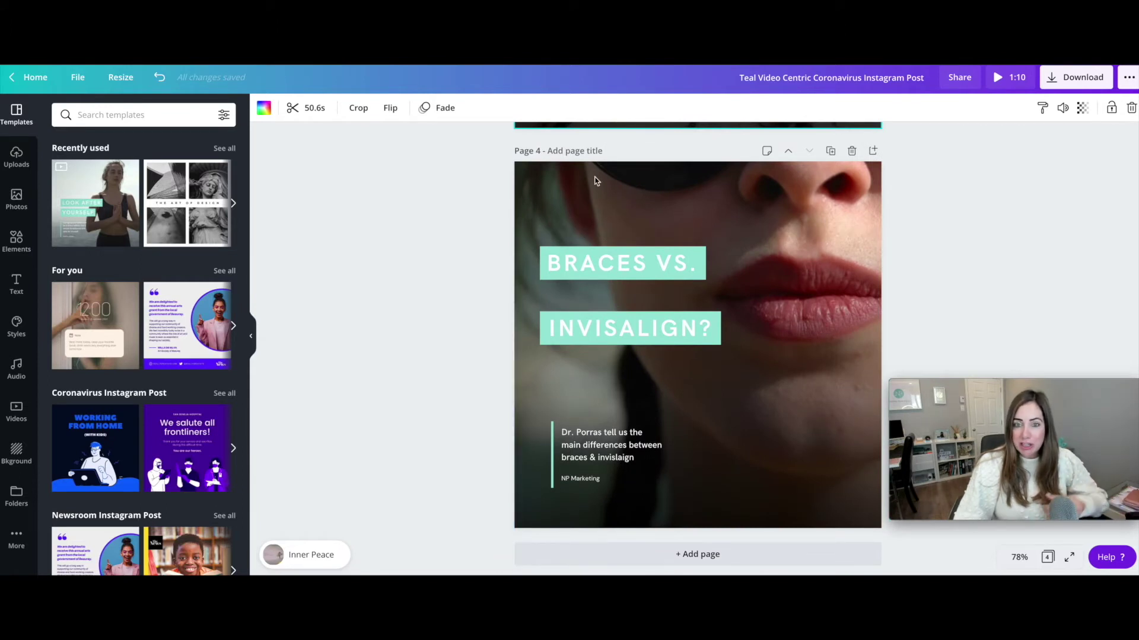
scroll(595, 181, "up", 15)
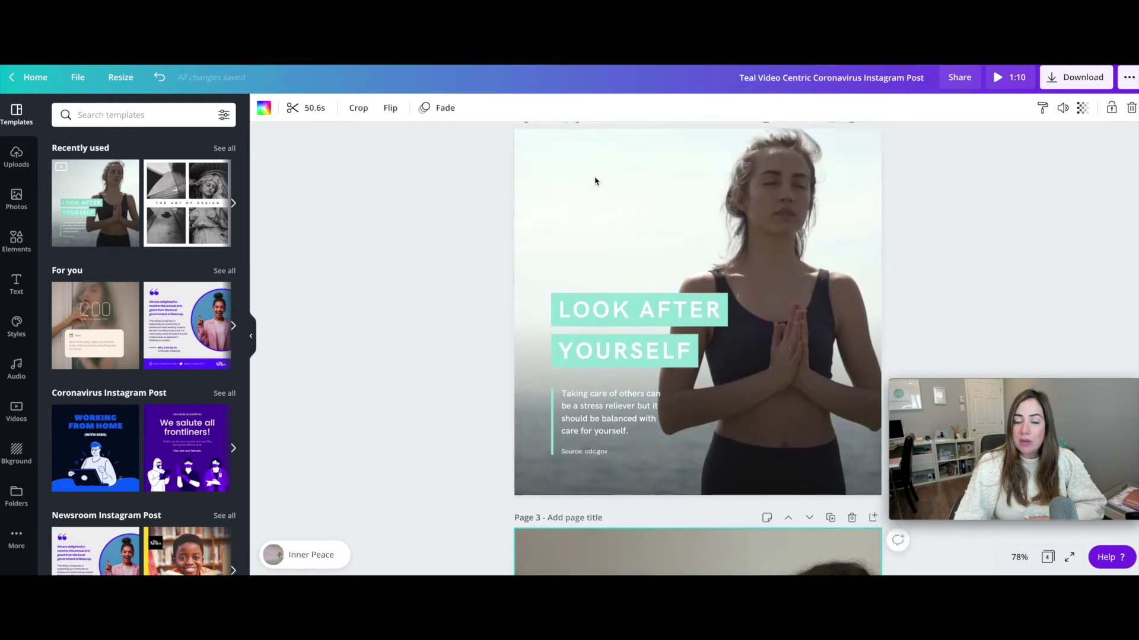
- Replace the headline's first line on page 2 with "INVISALIGN VS." and widen its box to fit the text on one line
scroll(595, 179, "down", 2)
left_click(596, 279)
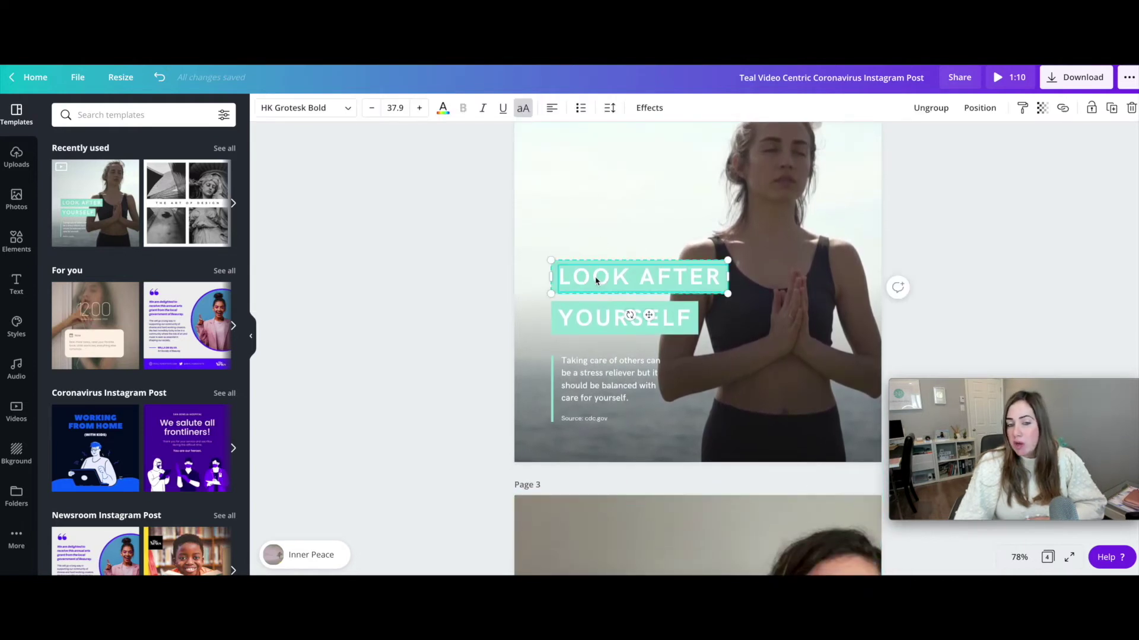
left_click(595, 279)
type("I")
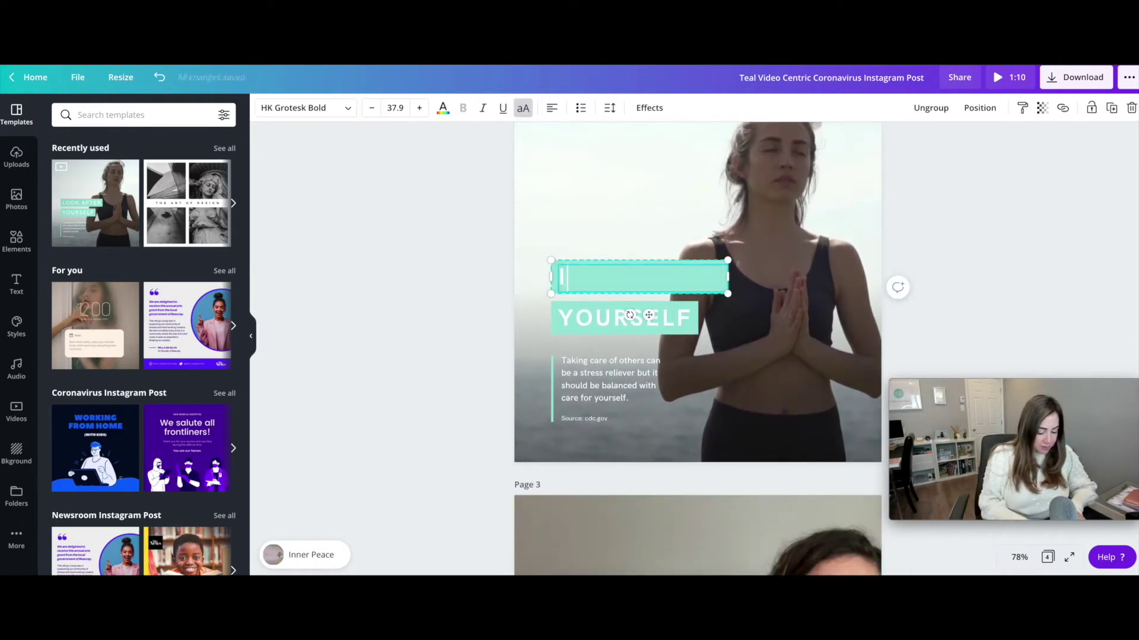
type("NVISALIGN VS.")
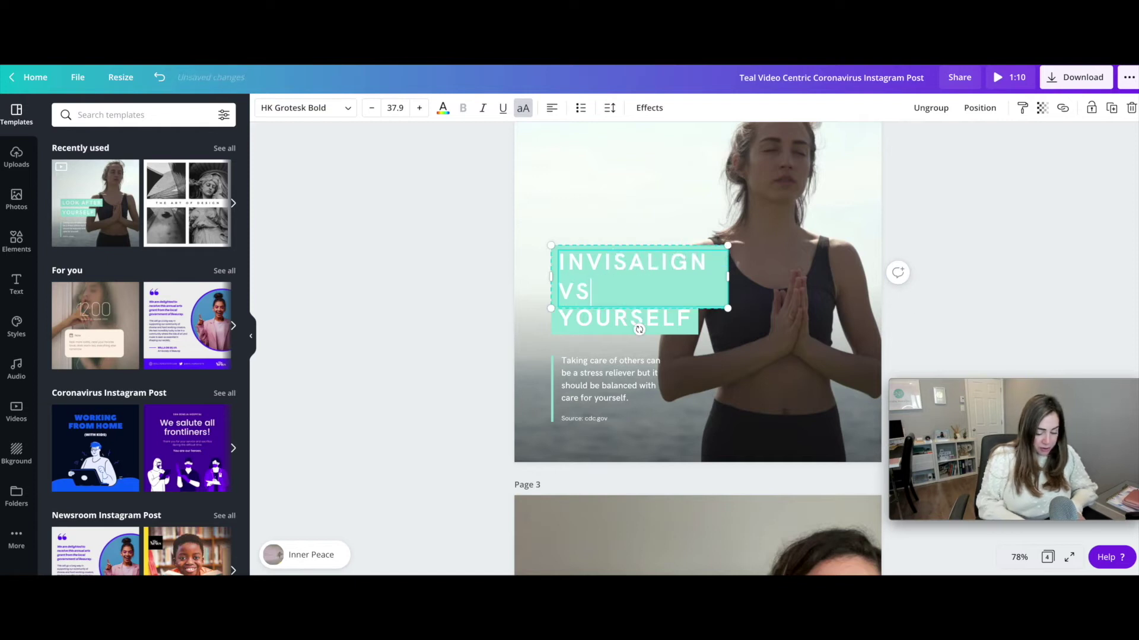
left_click_drag(728, 278, 774, 277)
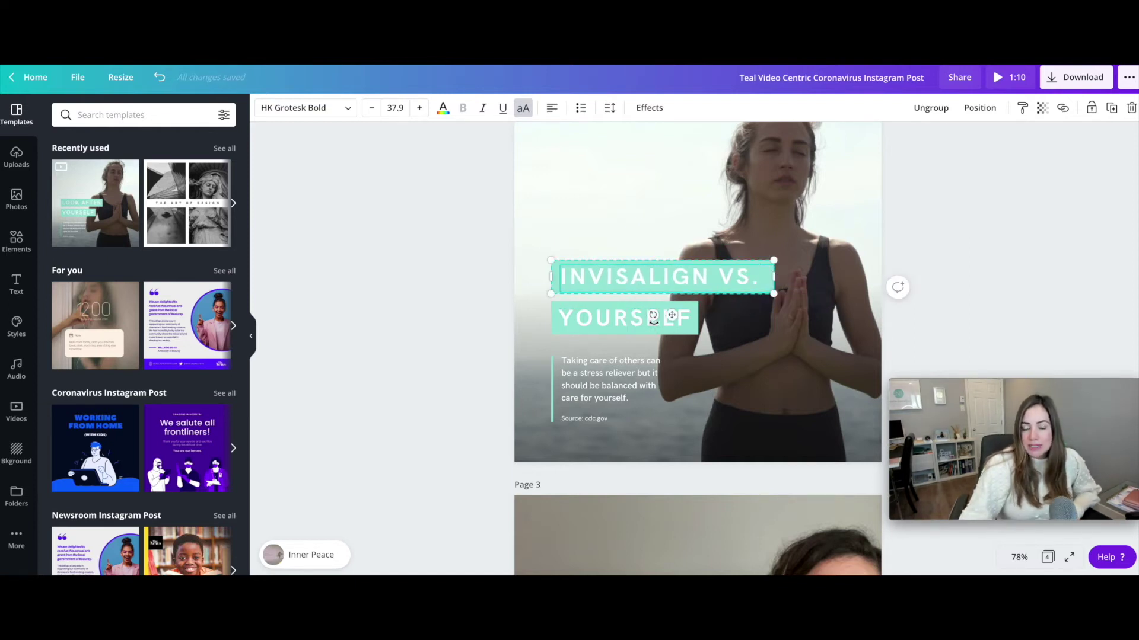
- Replace the headline's second line on page 2 with "BRACES" and narrow its box to fit the word
double_click(613, 319)
type("BRACES")
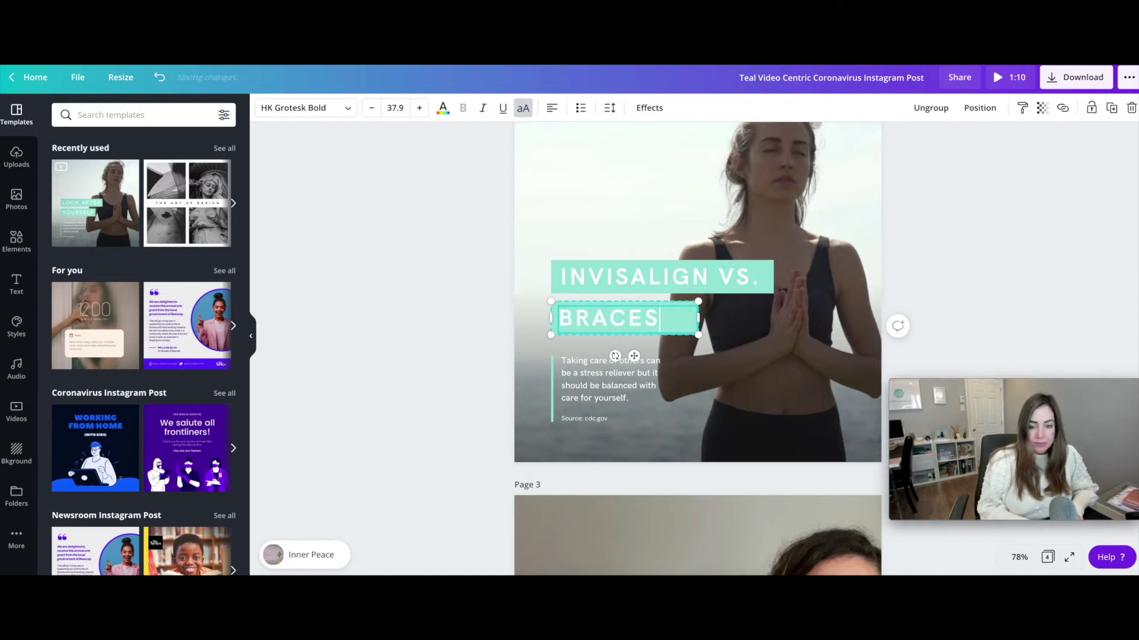
left_click_drag(698, 318, 671, 316)
left_click(445, 318)
- Select the small body paragraph on page 2 and look through the available fonts without changing its font
left_click(605, 385)
left_click(605, 384)
left_click(460, 358)
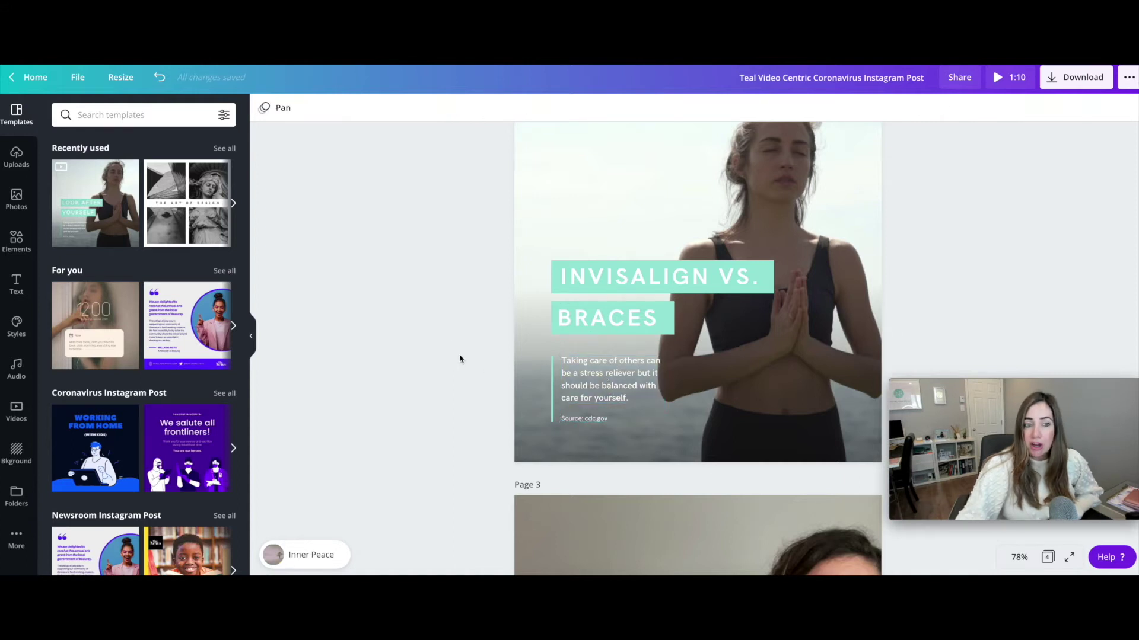
left_click(616, 388)
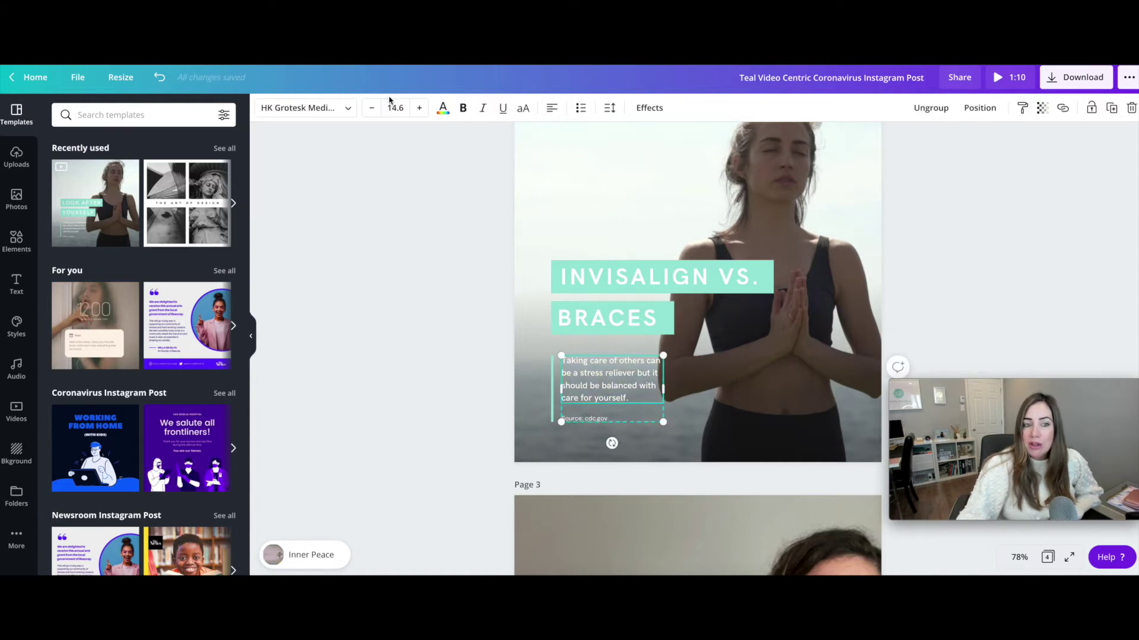
left_click(343, 108)
scroll(148, 220, "down", 5)
scroll(126, 224, "up", 5)
key("Escape")
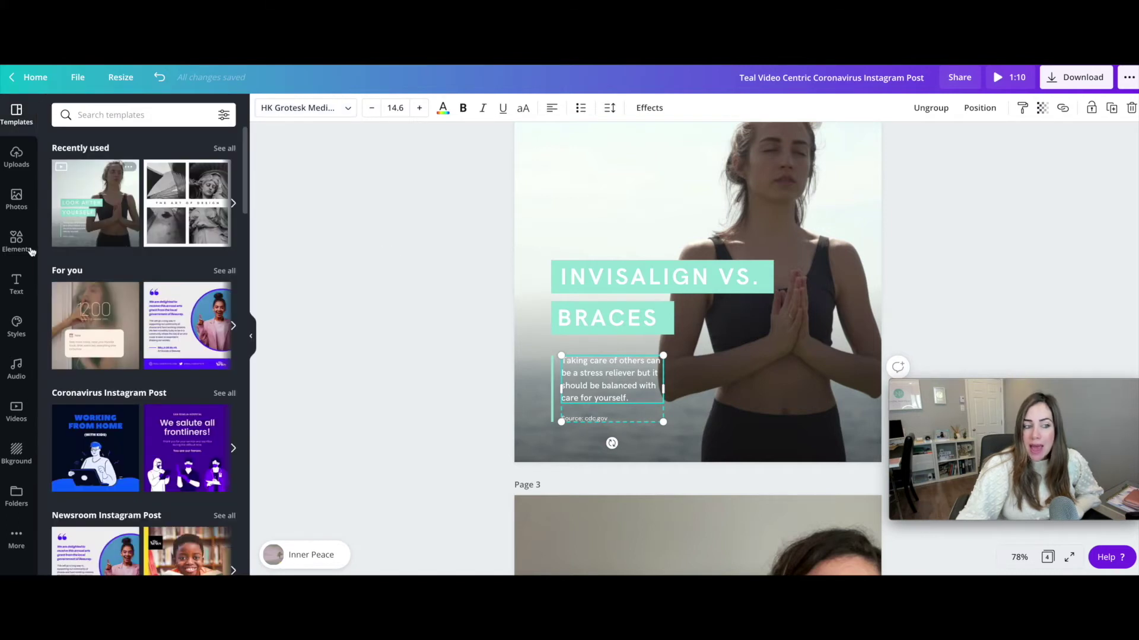
- Show the heading, subheading, body text and font combination options for adding text, and compare pages 2 and 3
left_click(16, 283)
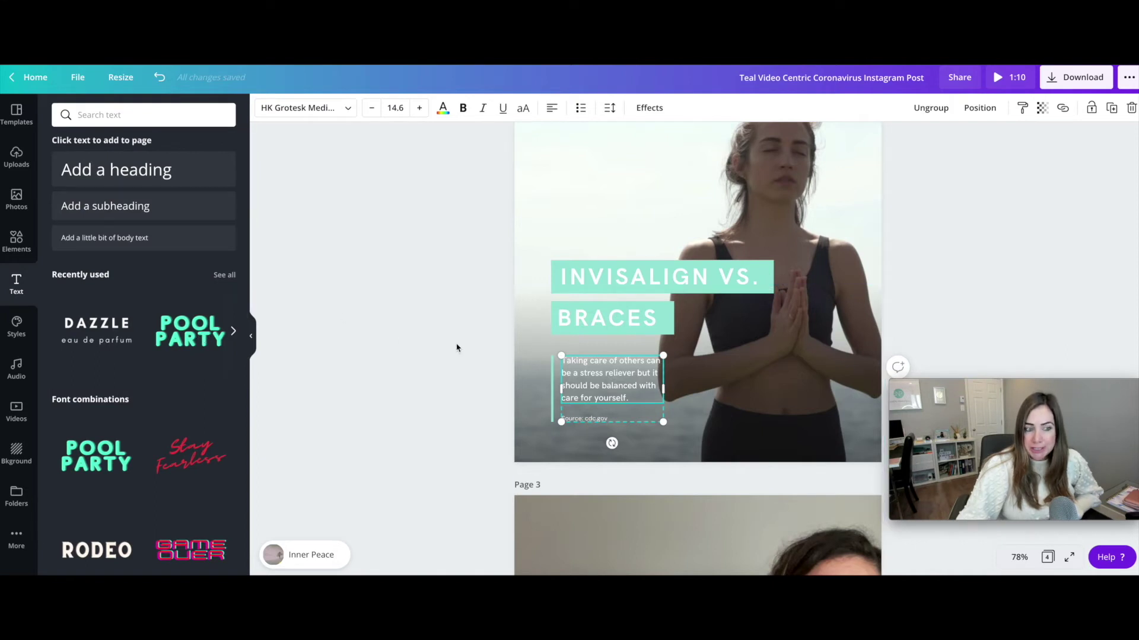
left_click(395, 334)
scroll(421, 320, "up", 1)
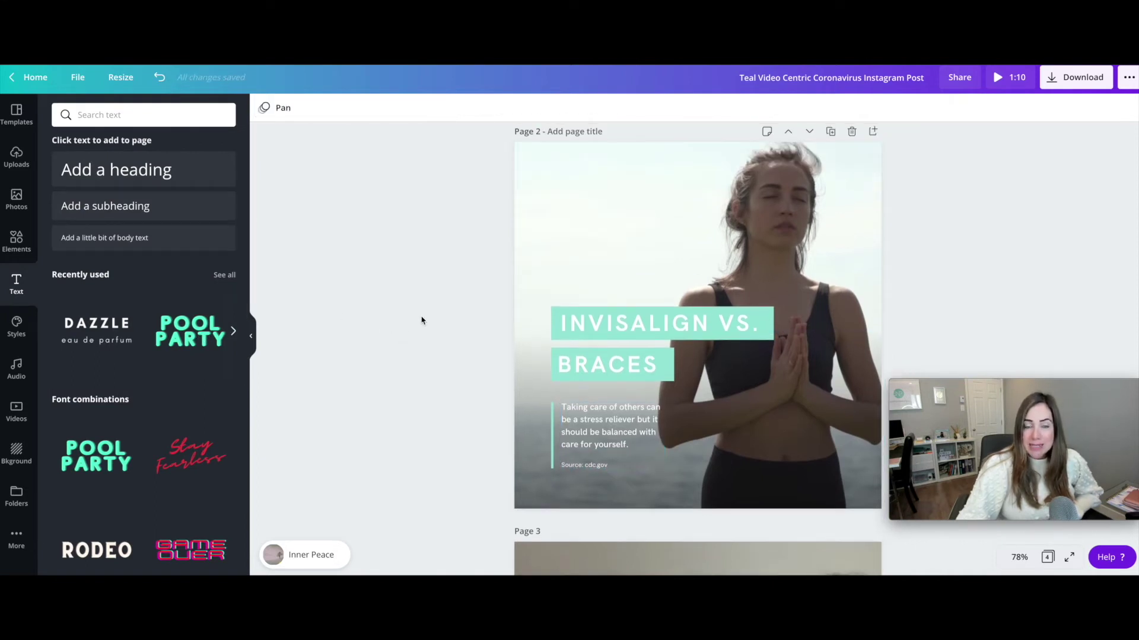
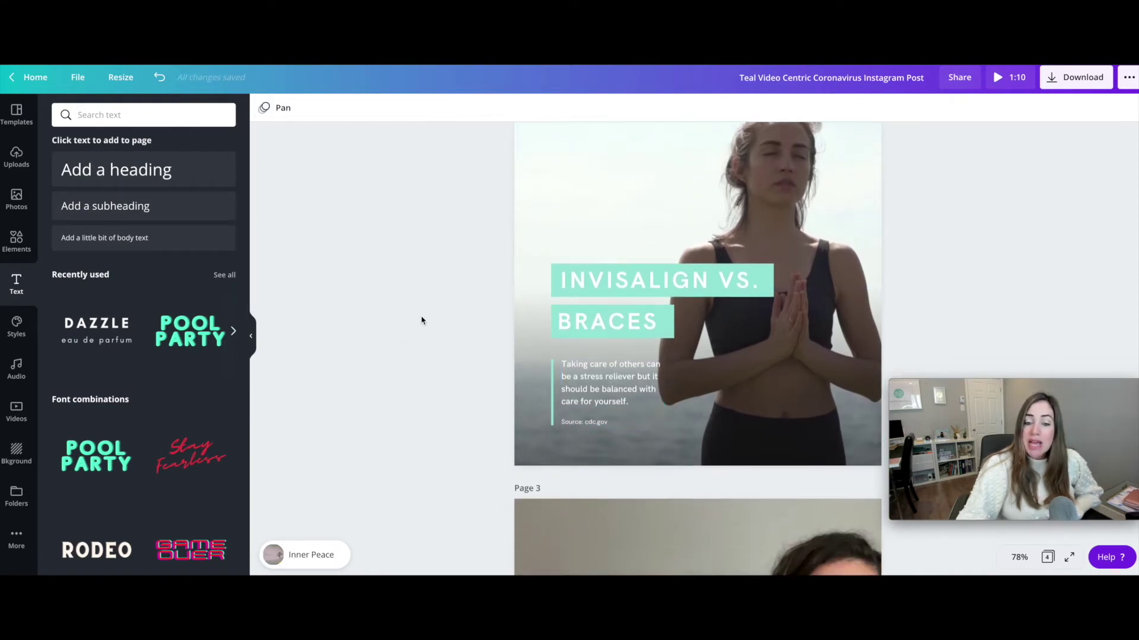
scroll(421, 320, "down", 1)
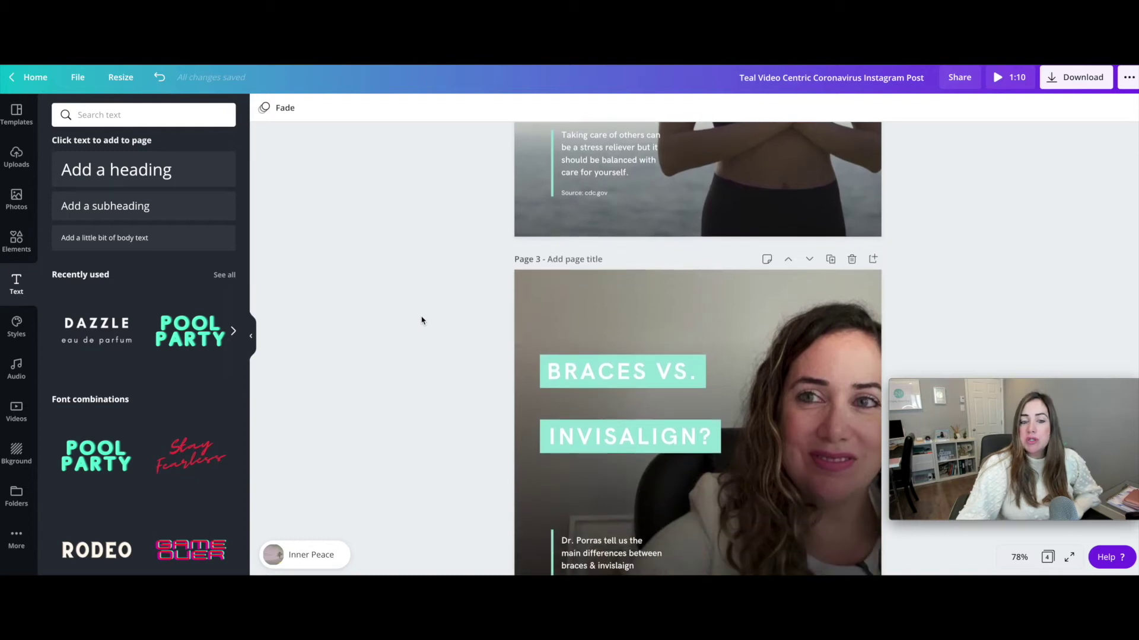
scroll(421, 320, "up", 5)
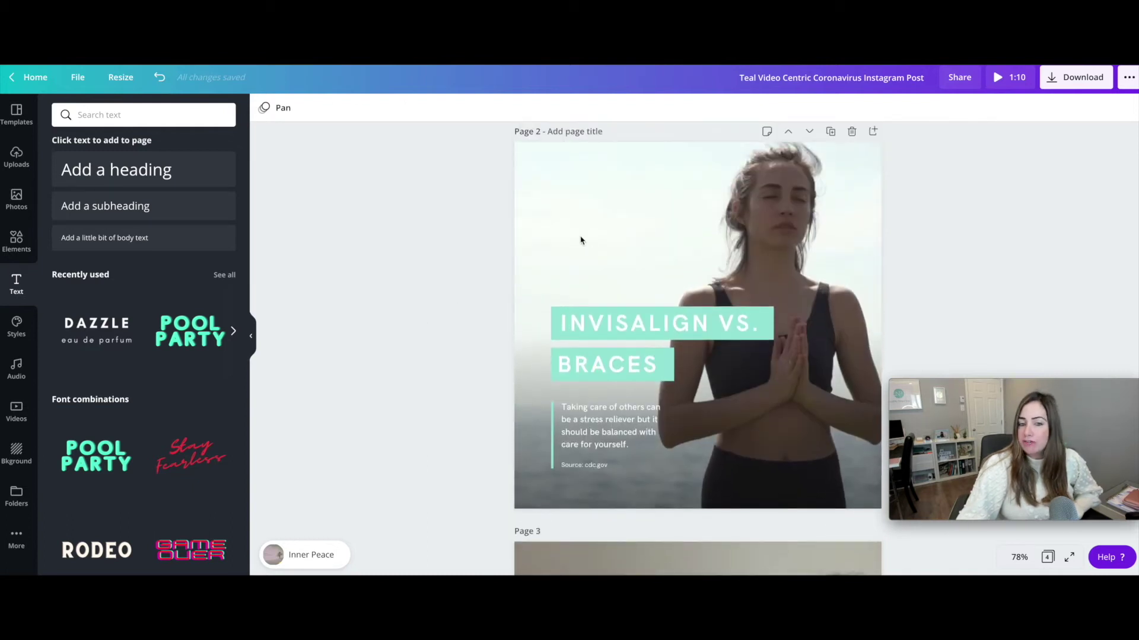
- Play the background video on page 2 to preview it behind the headline
left_click(678, 314)
left_click(697, 325)
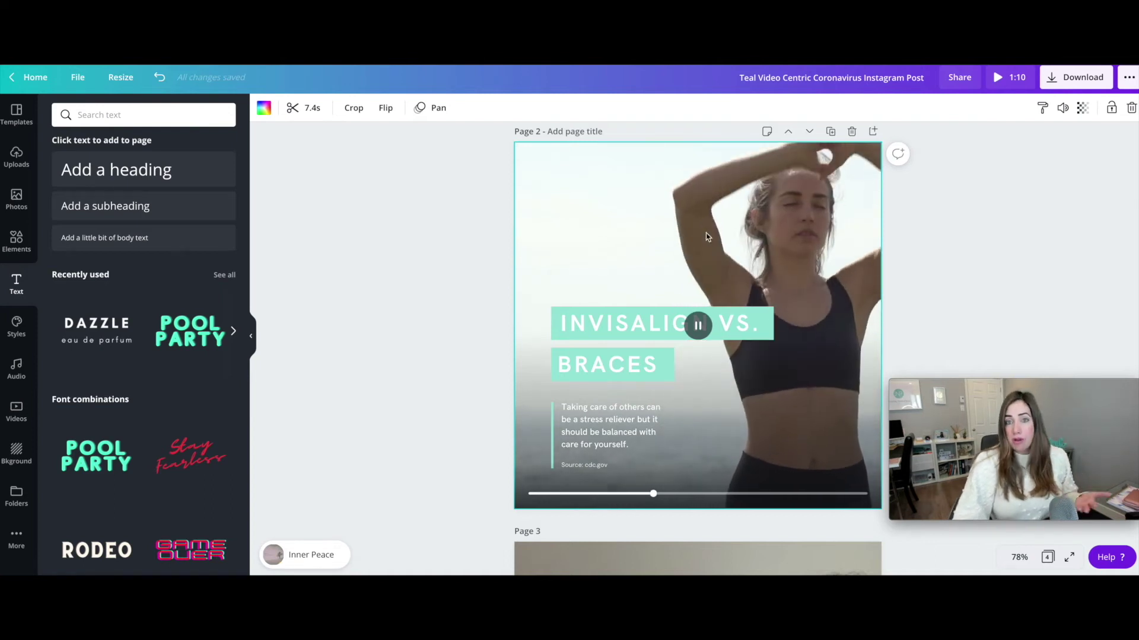
scroll(706, 237, "down", 1)
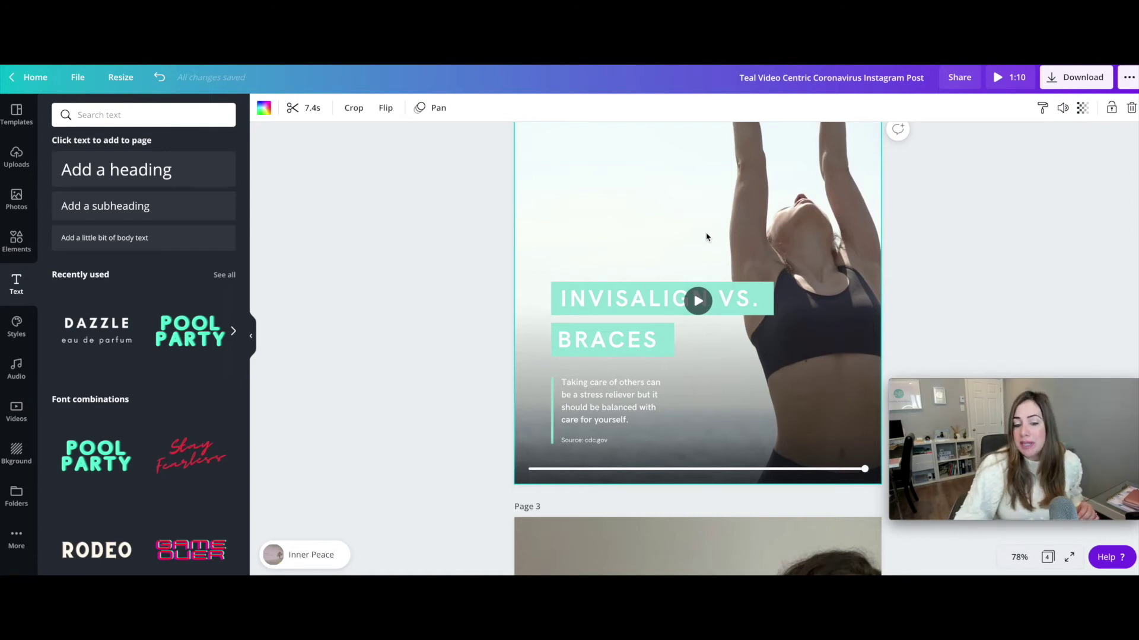
- Select the background video on page 3 and display the uploaded videos
scroll(705, 237, "down", 5)
left_click(638, 175)
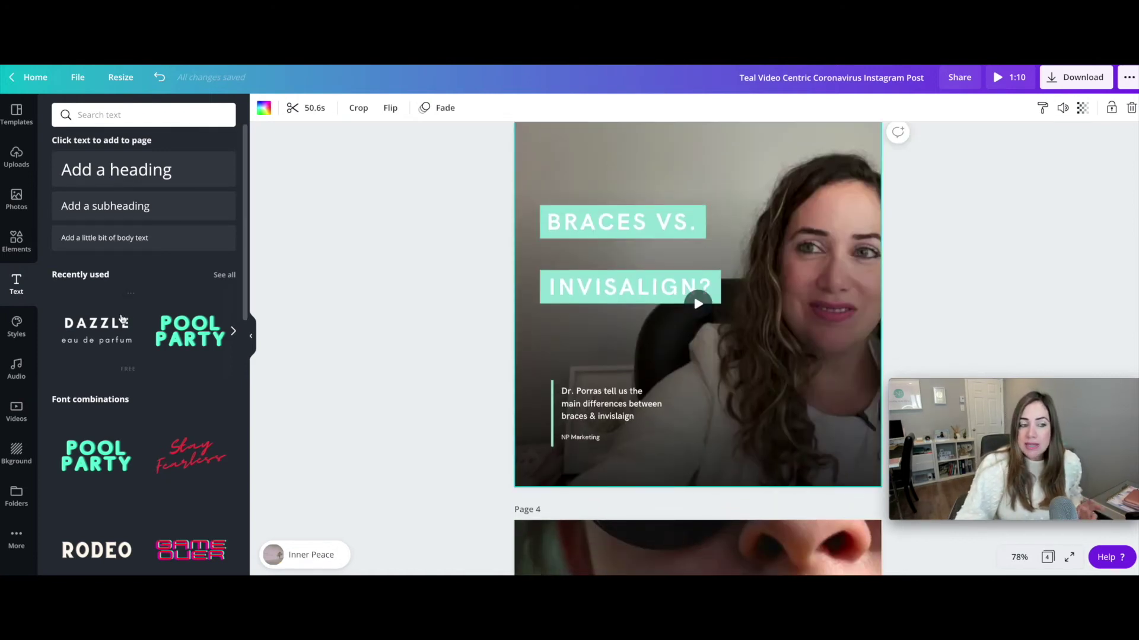
left_click(17, 157)
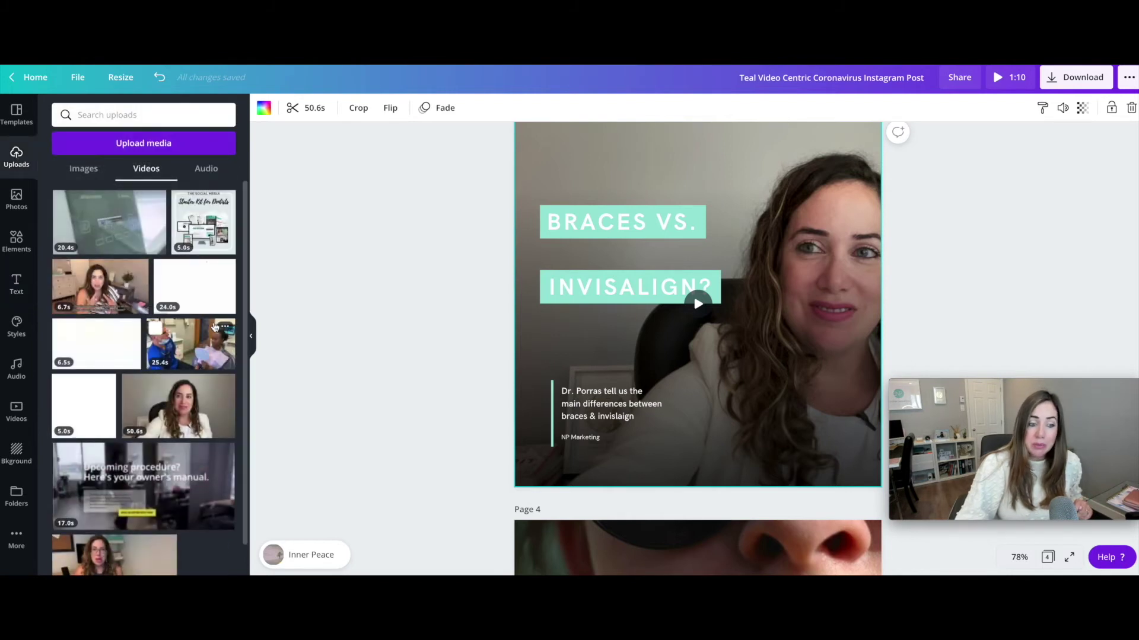
- Duplicate page 3 and place the uploaded 50.6 s video as the background of the copied page
scroll(215, 327, "down", 1)
scroll(374, 342, "down", 1)
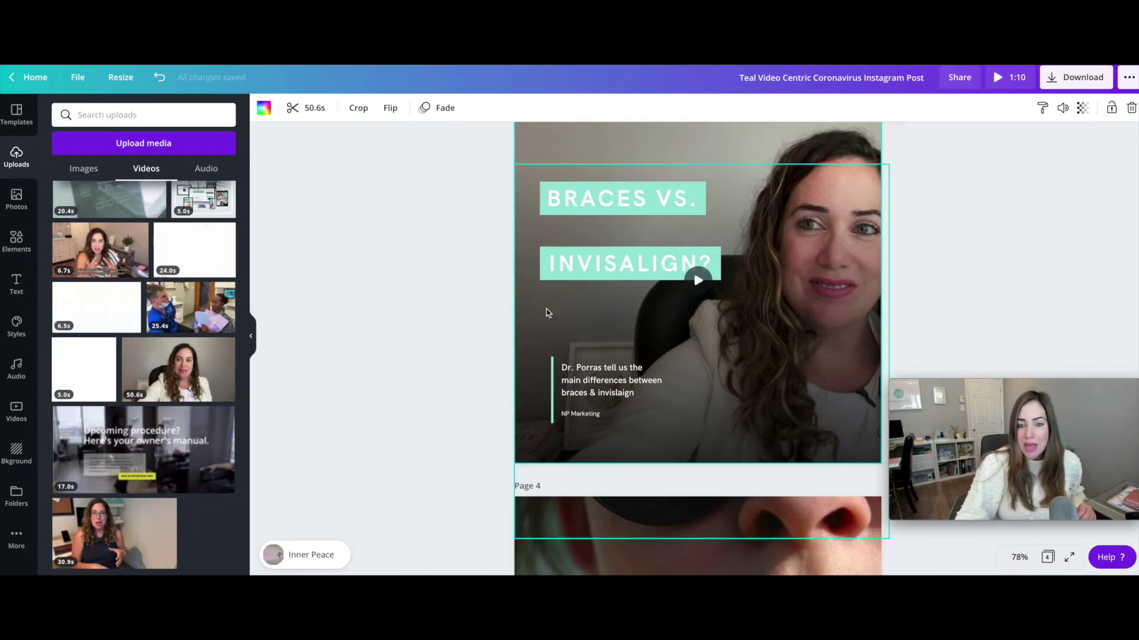
scroll(541, 311, "up", 3)
scroll(734, 194, "up", 1)
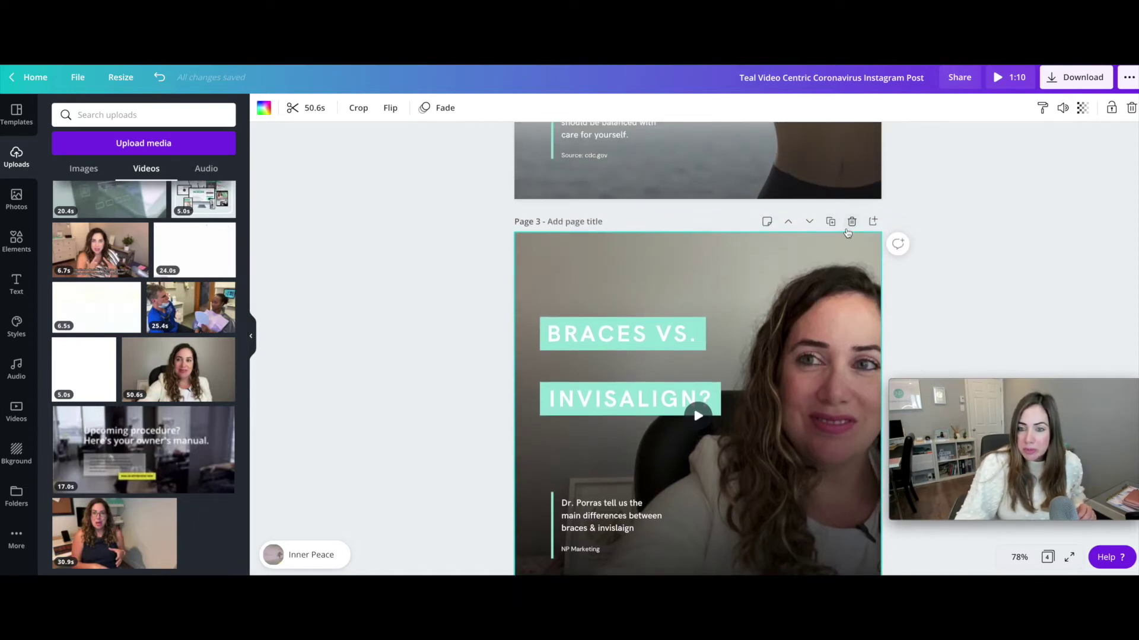
left_click(829, 222)
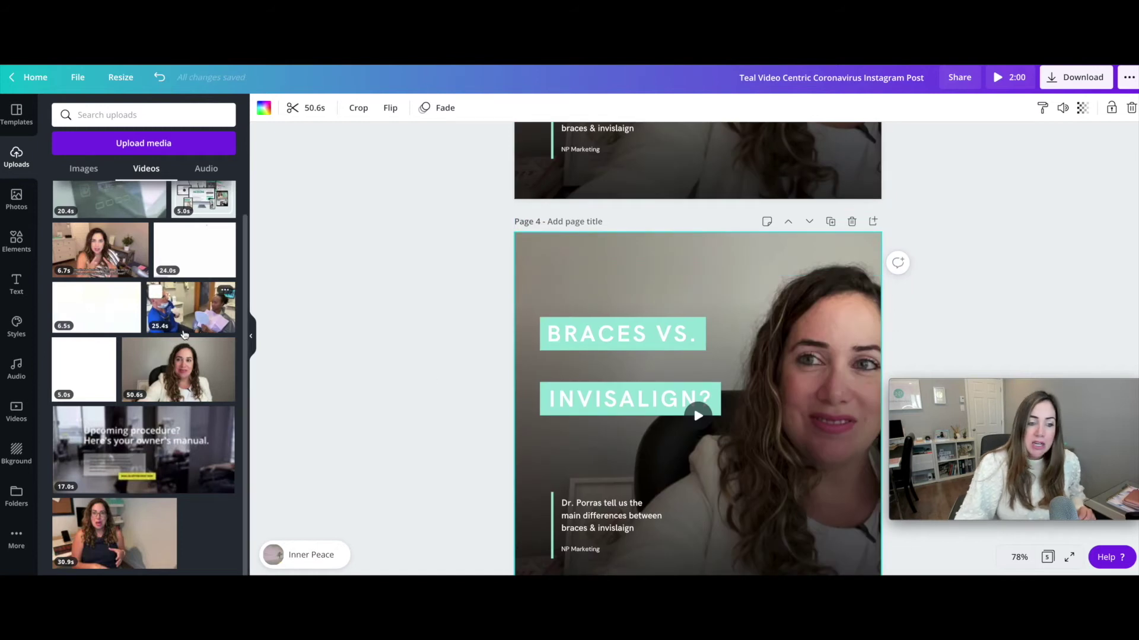
left_click_drag(178, 369, 604, 268)
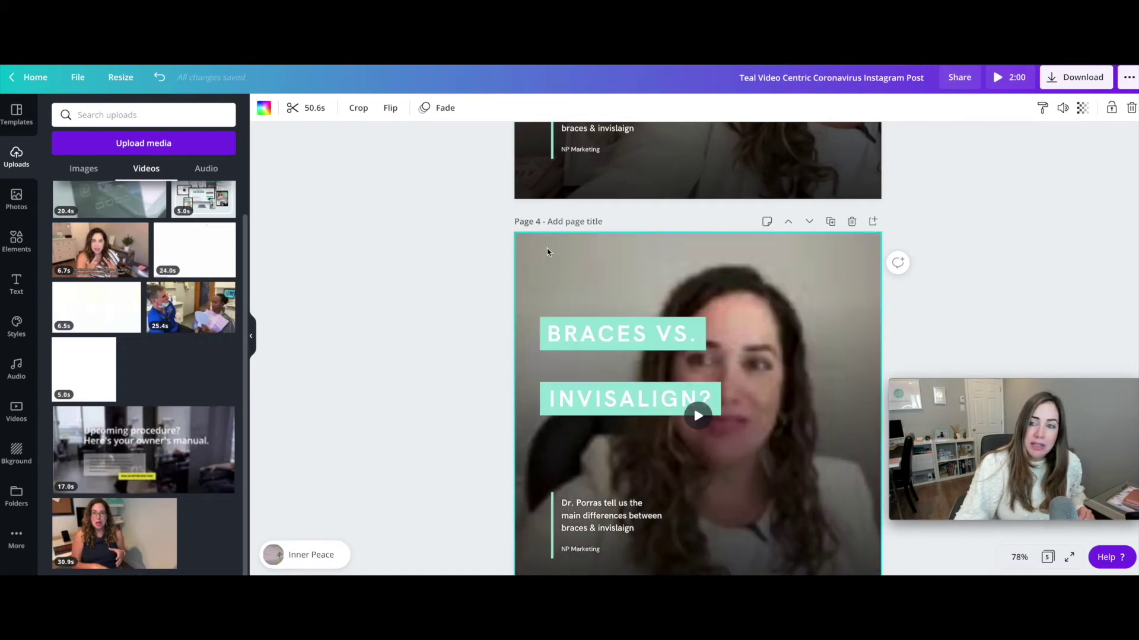
- Reposition the background video inside page 4's frame so the speaker sits beside the headline, toward the page's right edge
double_click(563, 259)
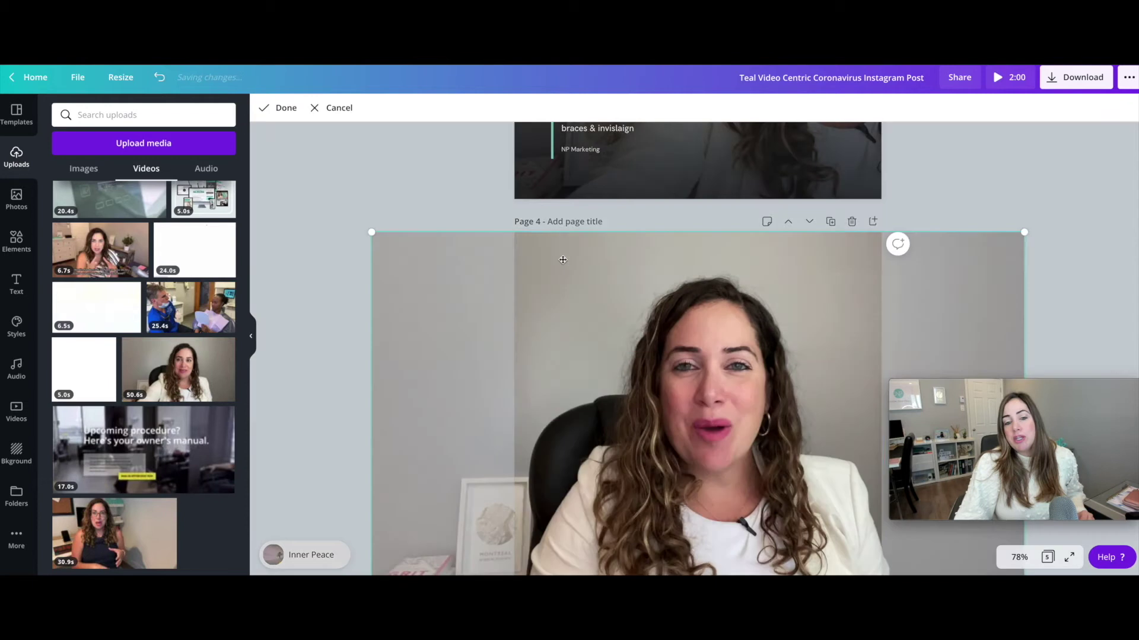
left_click_drag(566, 259, 653, 261)
left_click(386, 267)
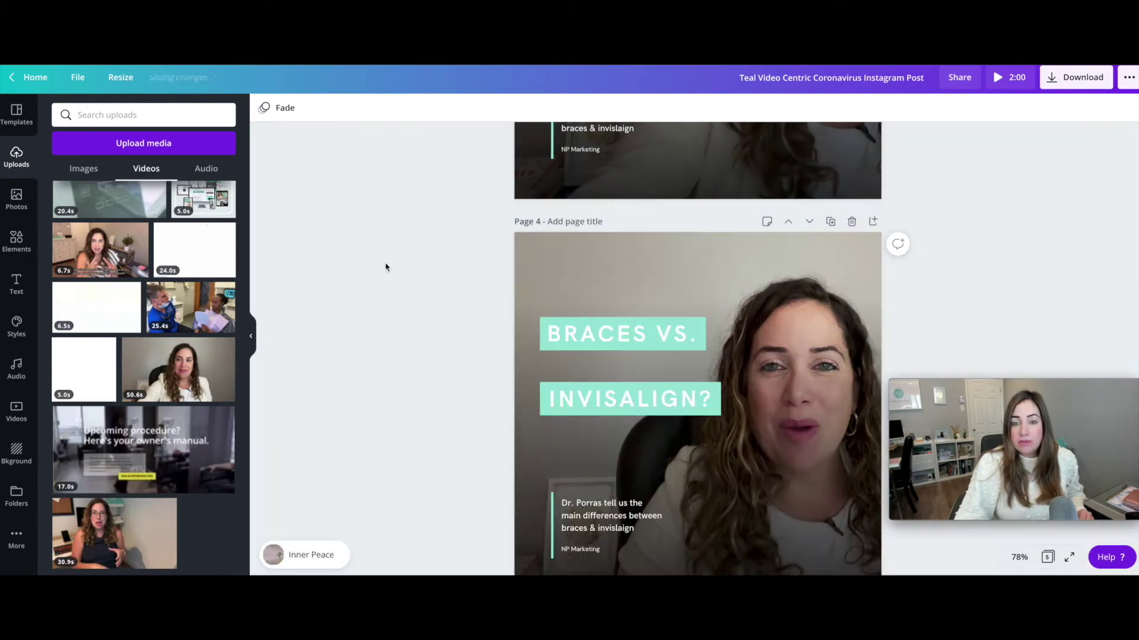
scroll(409, 268, "down", 1)
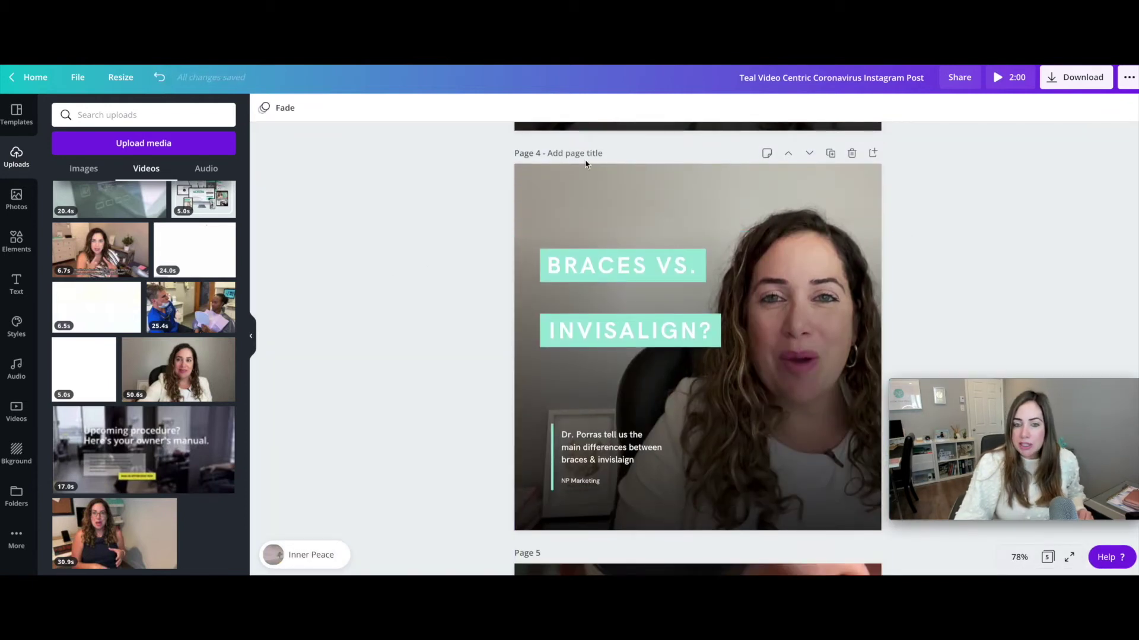
double_click(612, 201)
left_click_drag(614, 200, 632, 198)
left_click(439, 232)
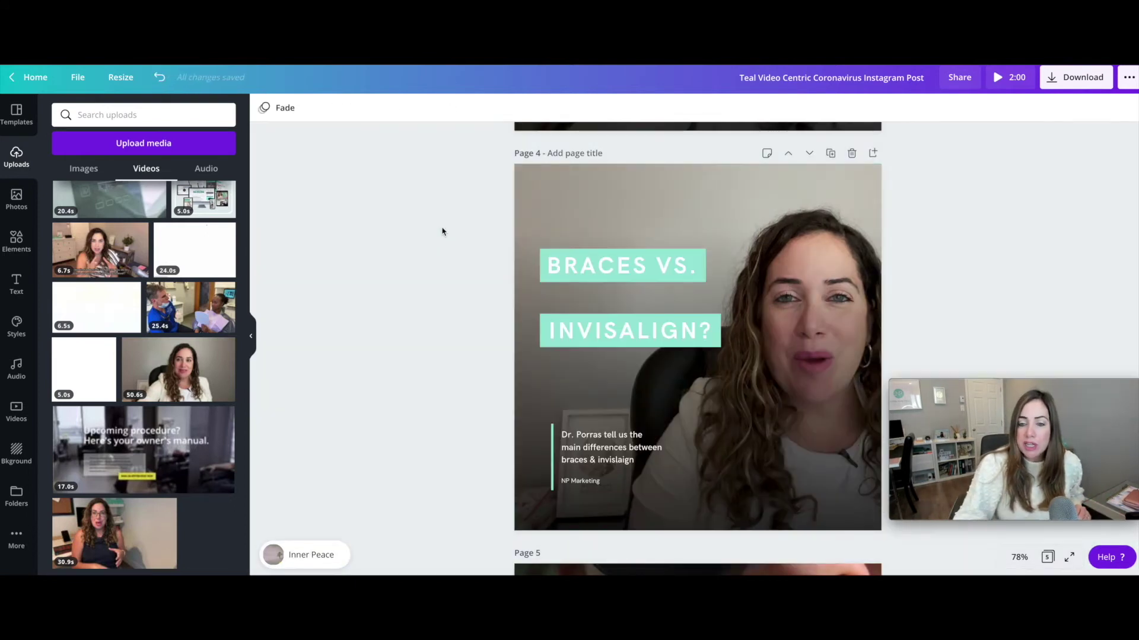
- Trim both the start and the end of page 4's background video so it lasts 30.0 s
left_click(558, 204)
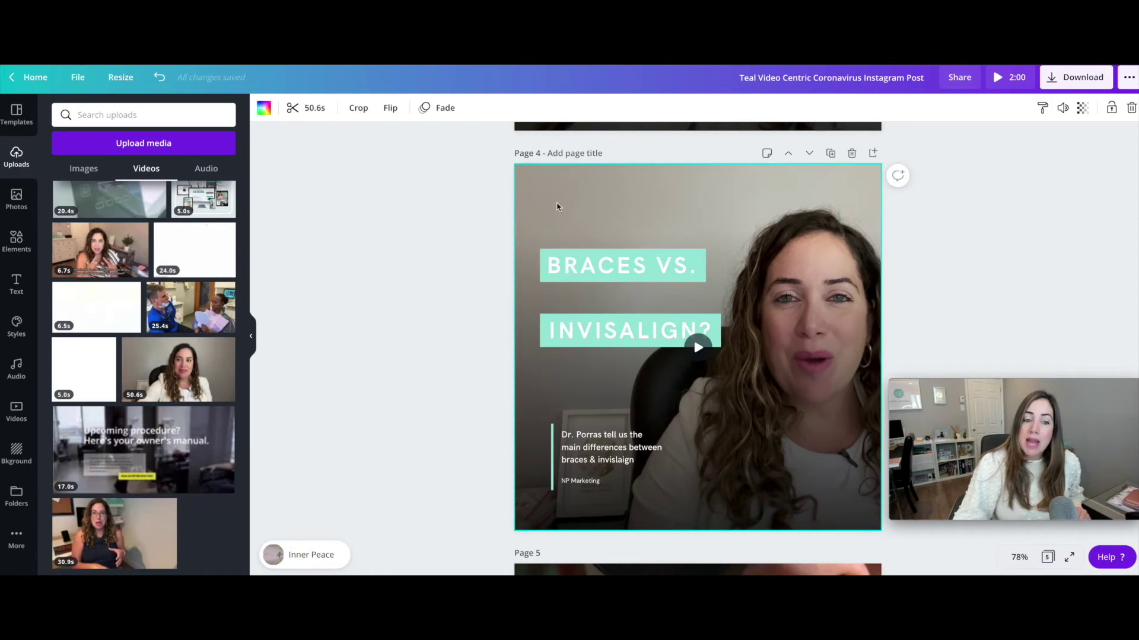
left_click(319, 111)
left_click_drag(316, 108, 433, 112)
left_click_drag(1097, 109, 905, 111)
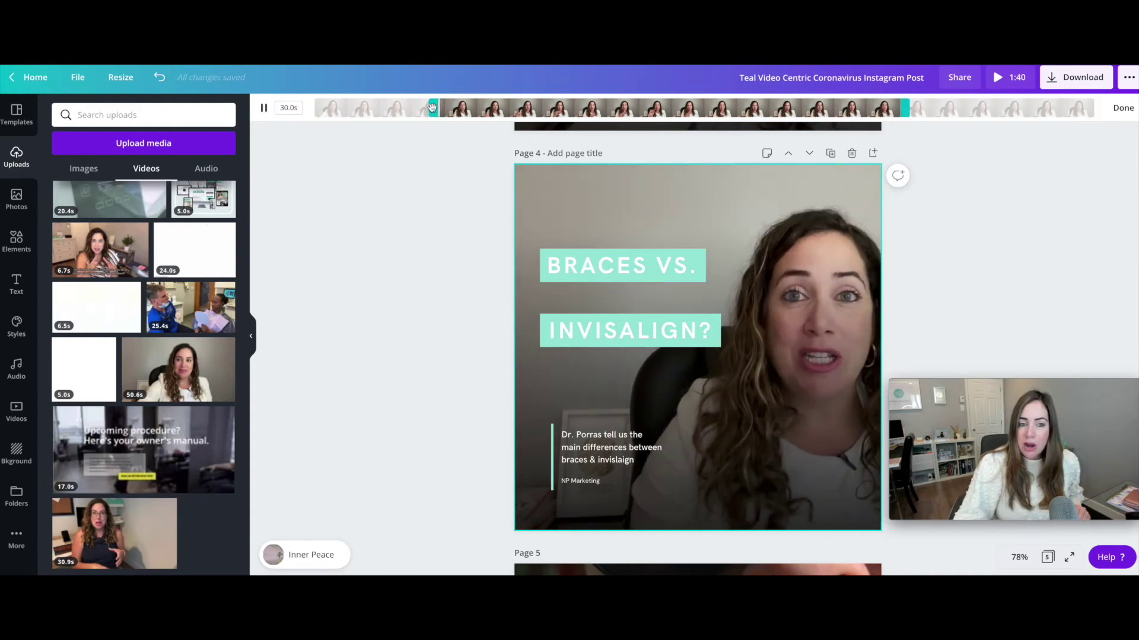
left_click(1121, 109)
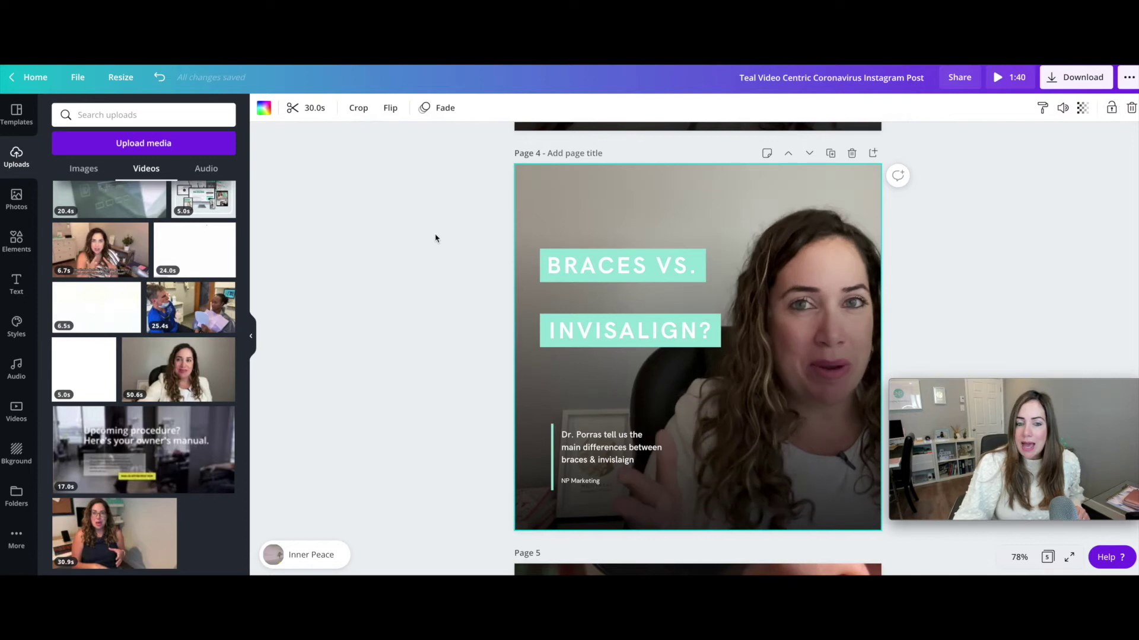
- Lower the sound volume of page 4's background video
scroll(445, 236, "down", 1)
scroll(694, 356, "up", 1)
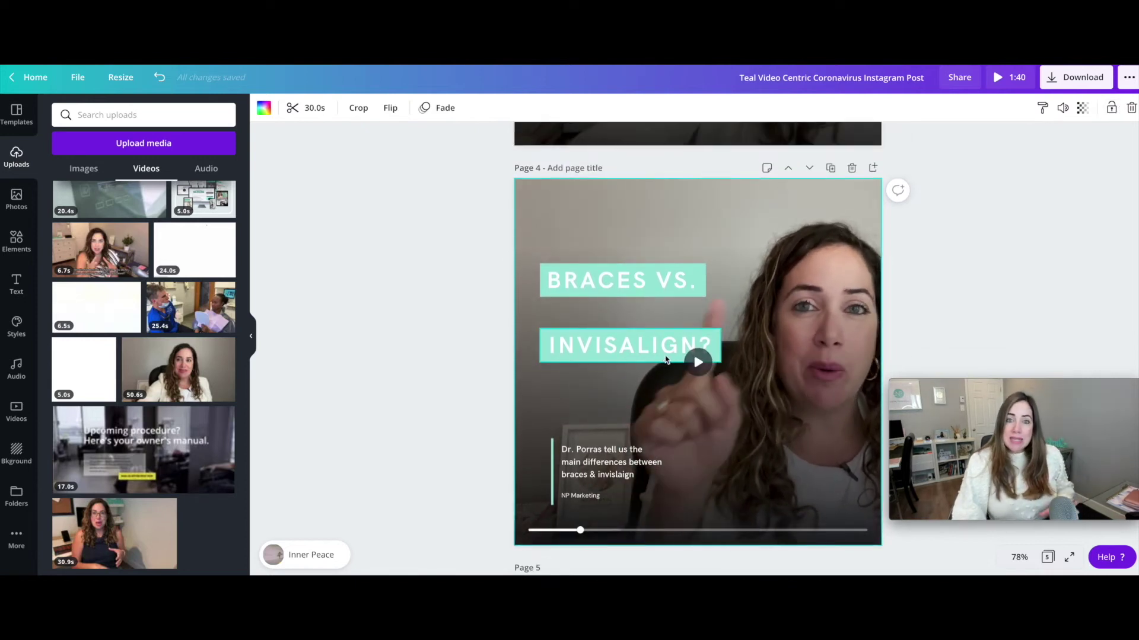
left_click(1062, 108)
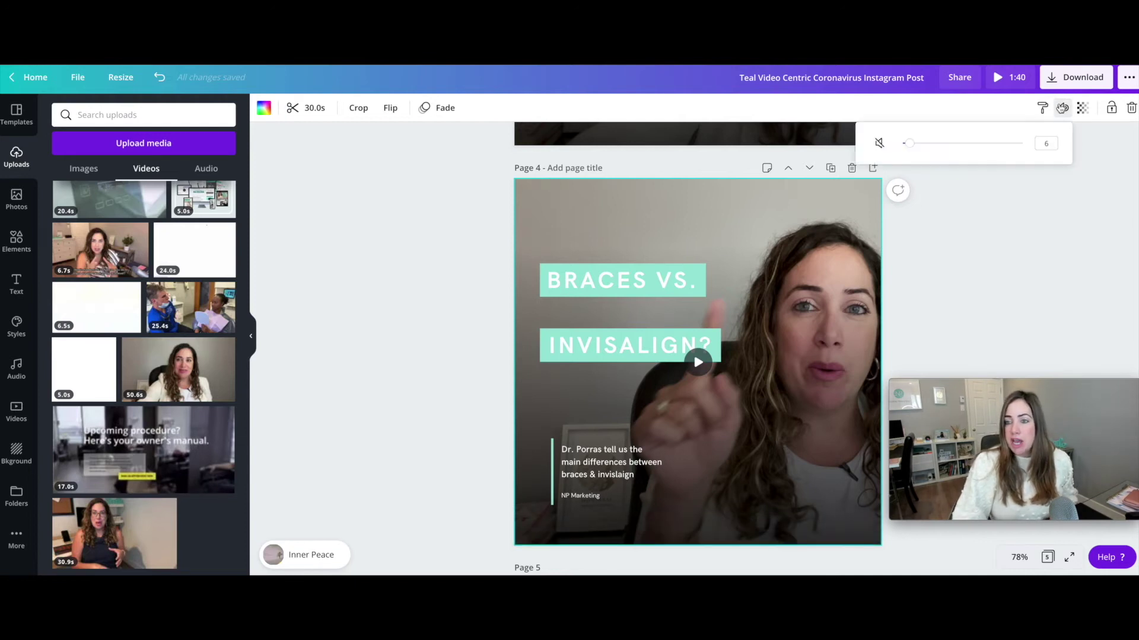
mouse_move(924, 146)
left_mouse_down()
mouse_move(996, 145)
mouse_move(880, 144)
mouse_move(1011, 149)
mouse_move(898, 145)
mouse_move(930, 145)
mouse_move(916, 146)
left_mouse_up()
left_click(976, 235)
scroll(652, 261, "down", 1)
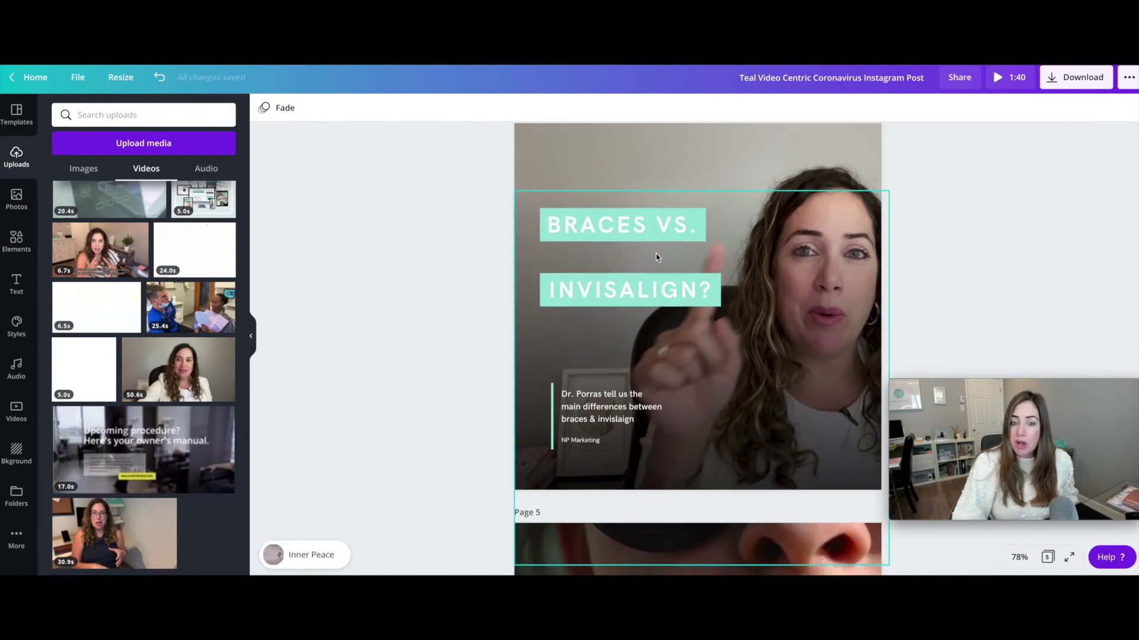
- Browse the available music tracks and listen to a preview of Happy Tree
left_click(562, 155)
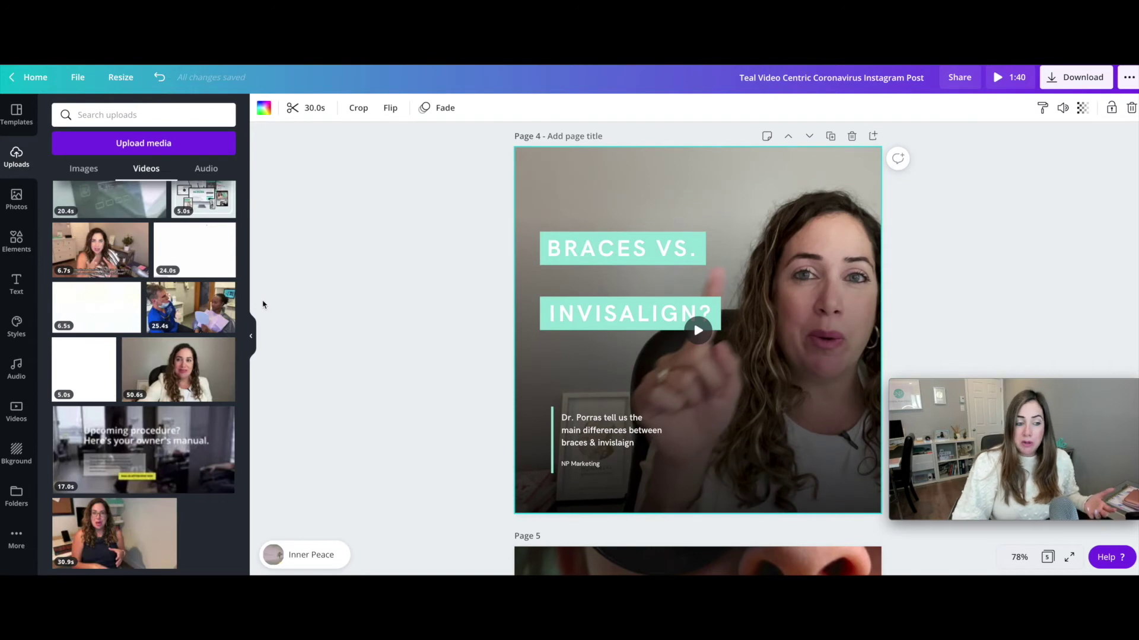
left_click(34, 377)
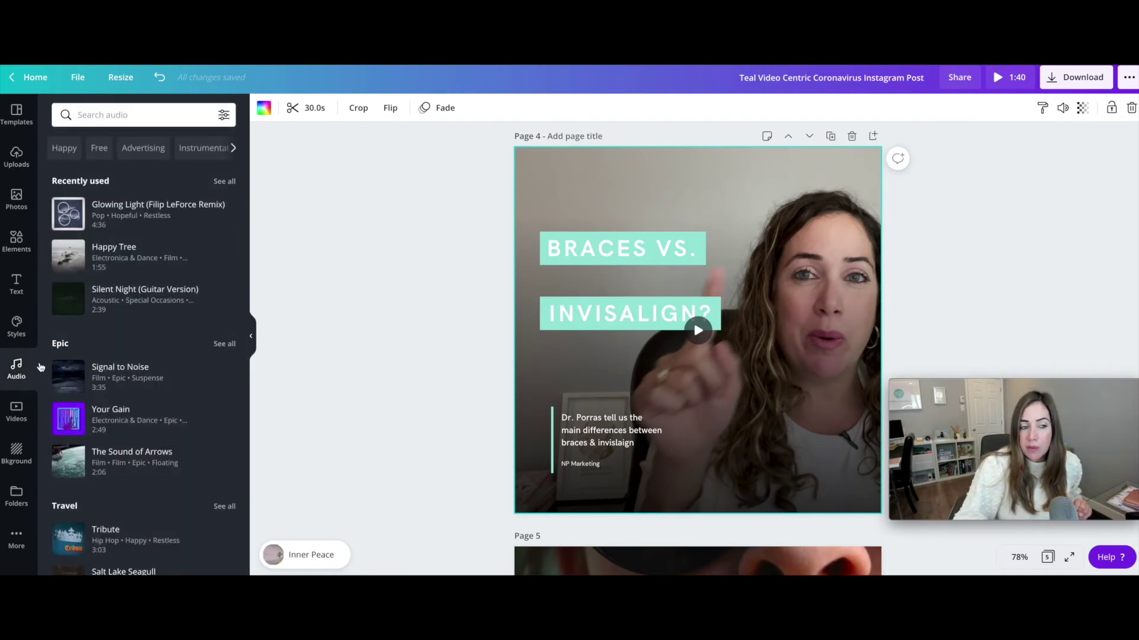
scroll(161, 379, "down", 1)
scroll(161, 380, "down", 3)
scroll(163, 392, "up", 4)
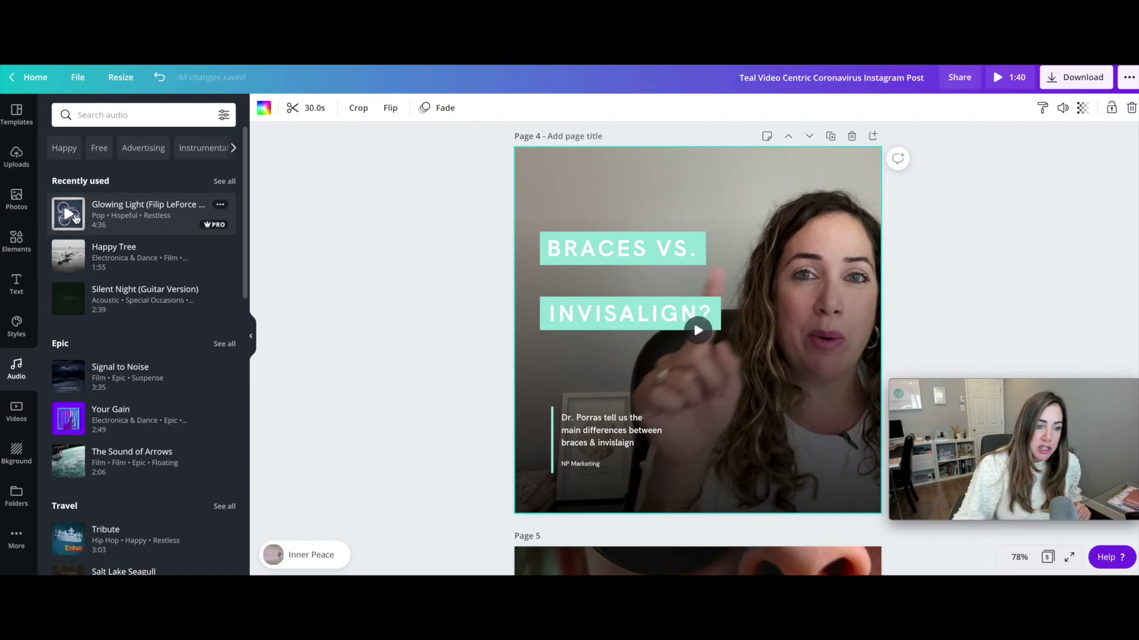
left_click(75, 263)
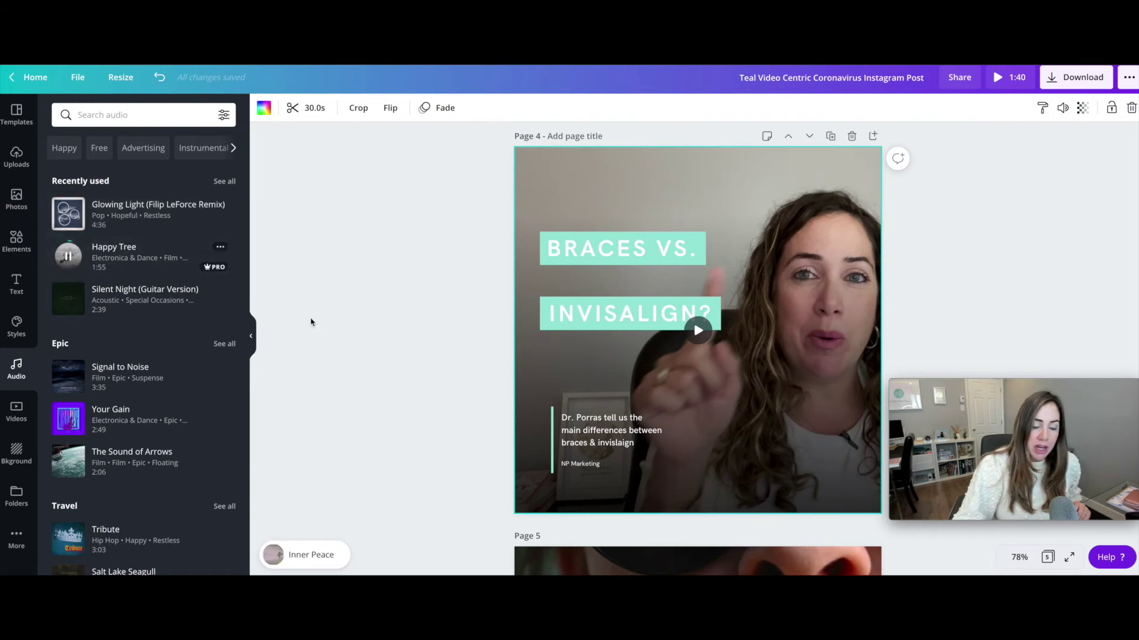
left_click(72, 260)
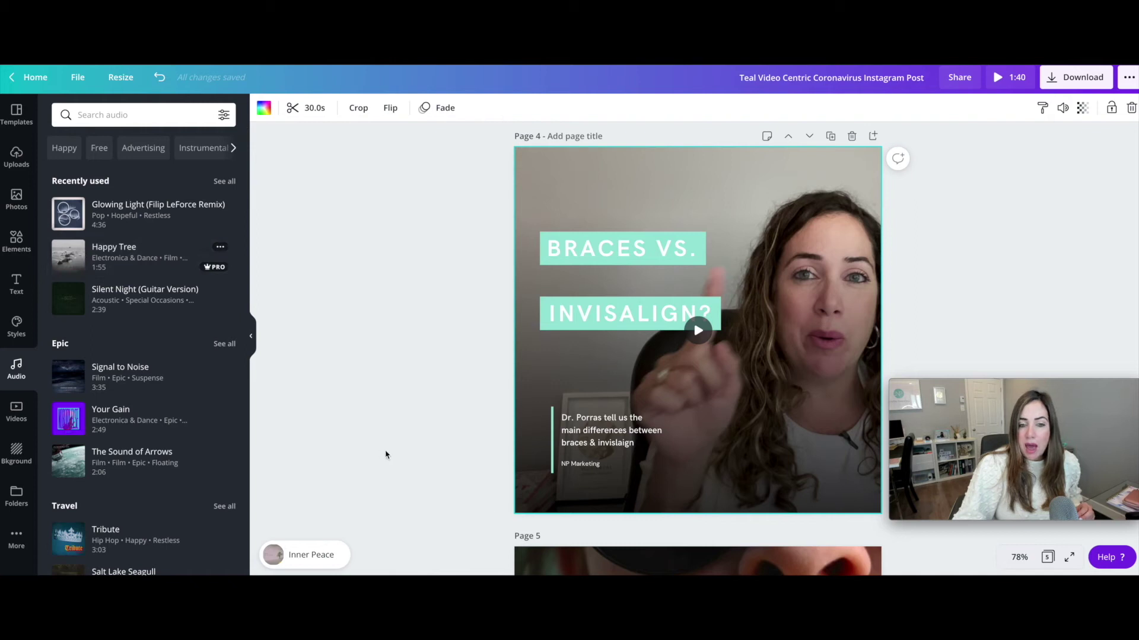
scroll(512, 368, "down", 6)
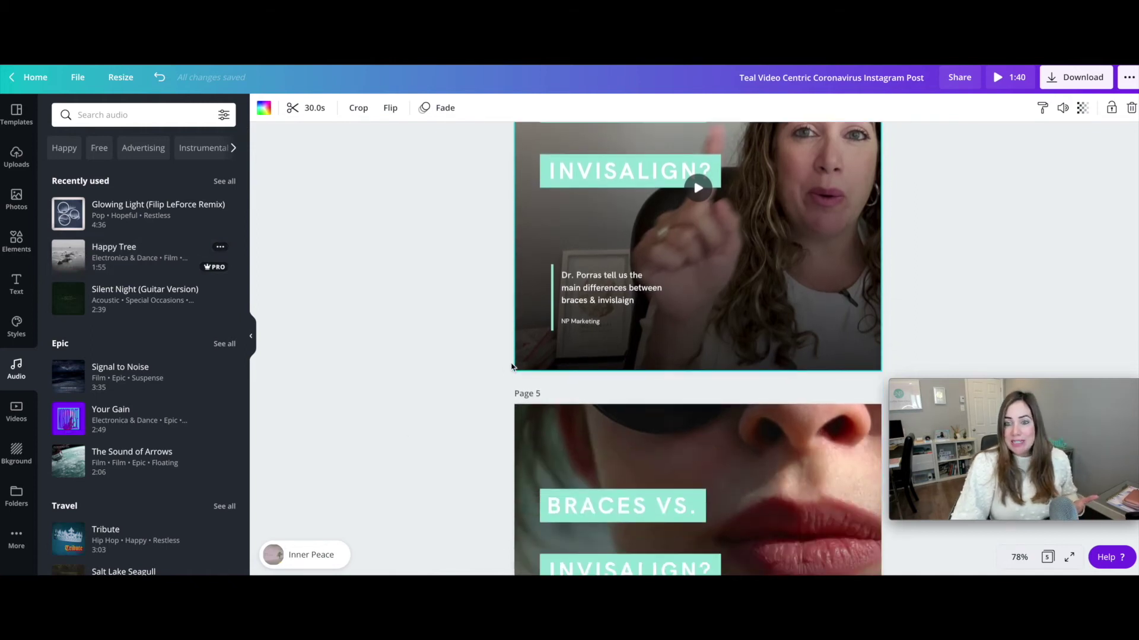
scroll(513, 367, "up", 7)
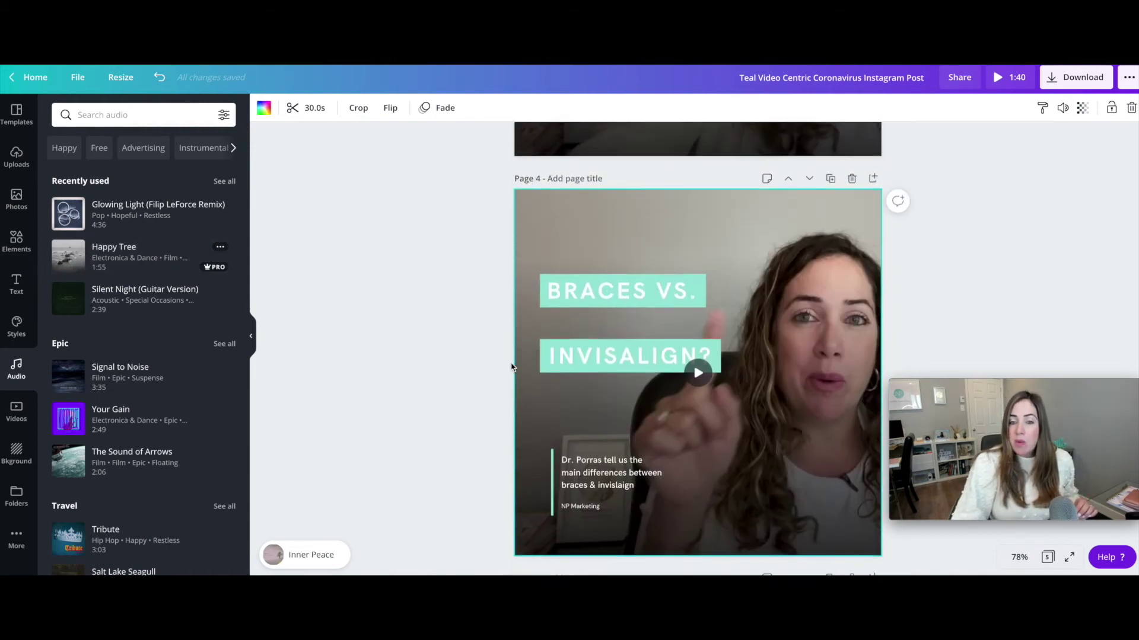
left_click(265, 263)
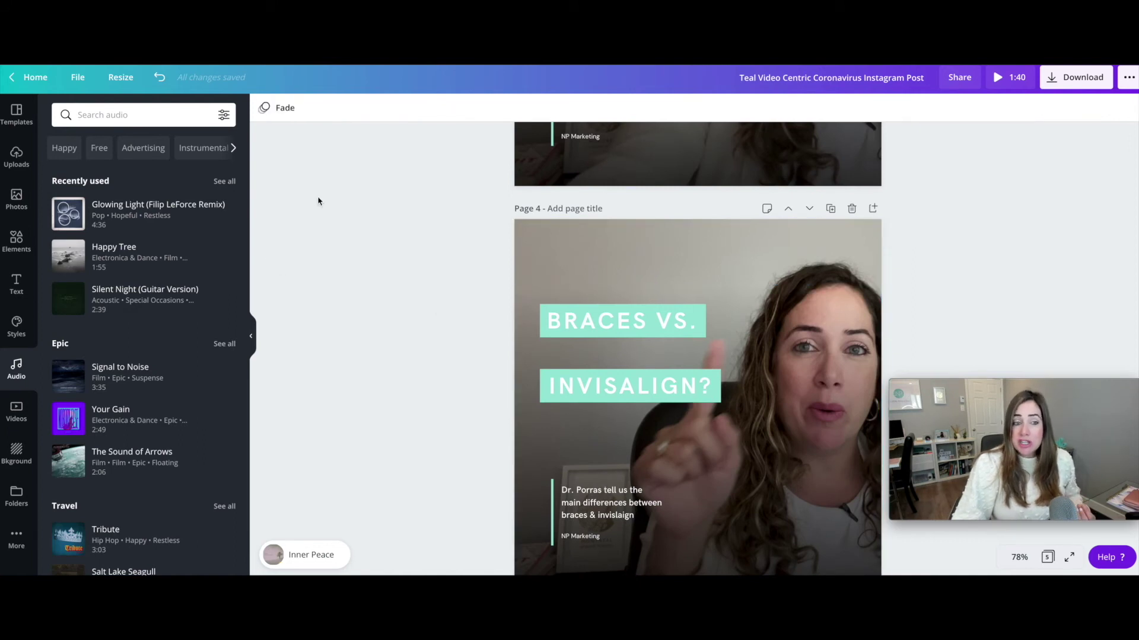
scroll(468, 252, "down", 2)
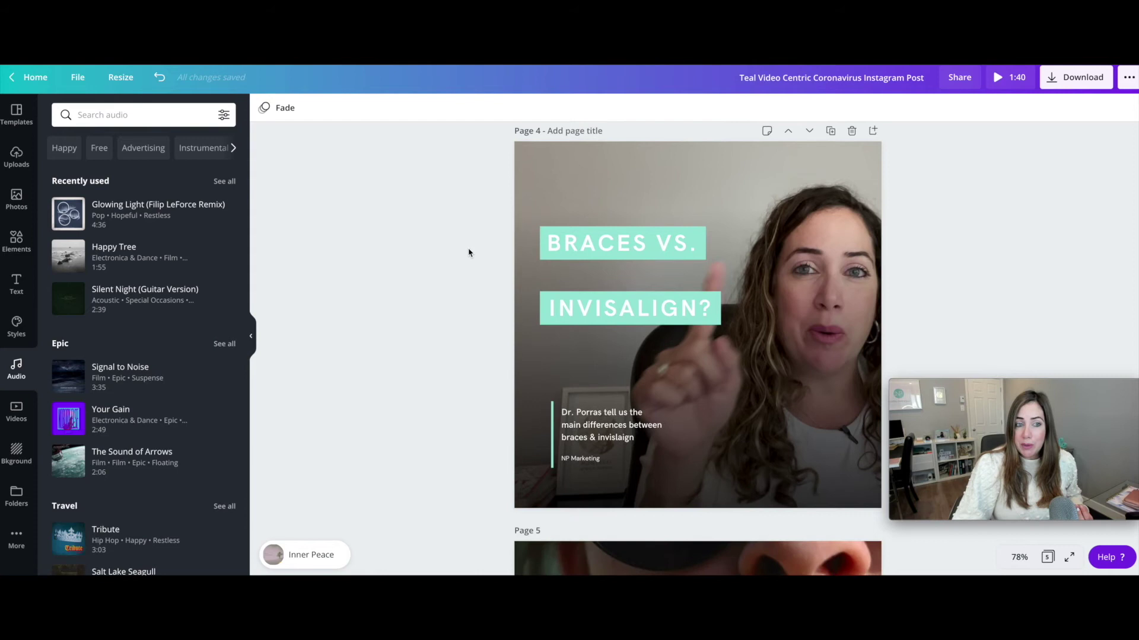
left_click(529, 170)
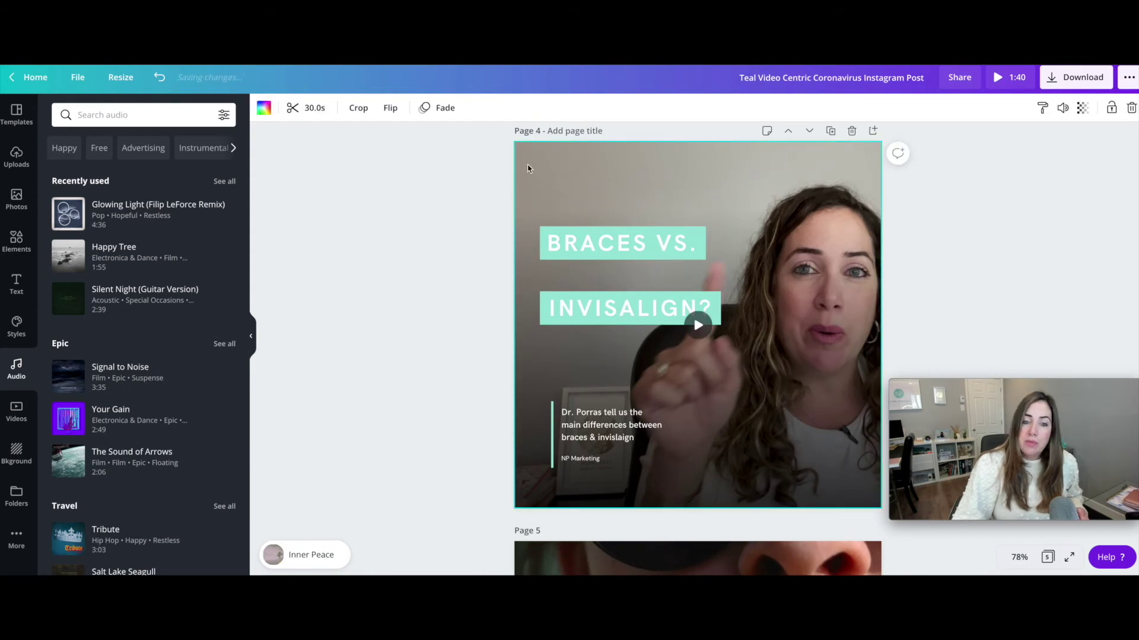
- Try the None, Fade, Rise, Tumble, Pan and Baseline page animations on page 4 and settle on Block
left_click(447, 265)
left_click(284, 110)
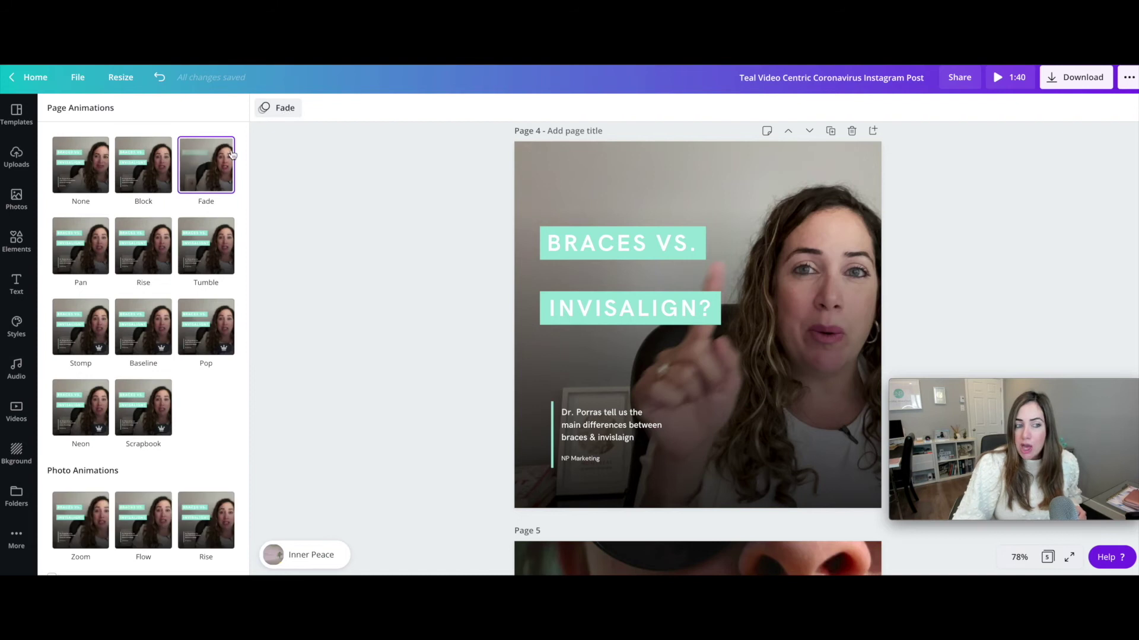
left_click(89, 163)
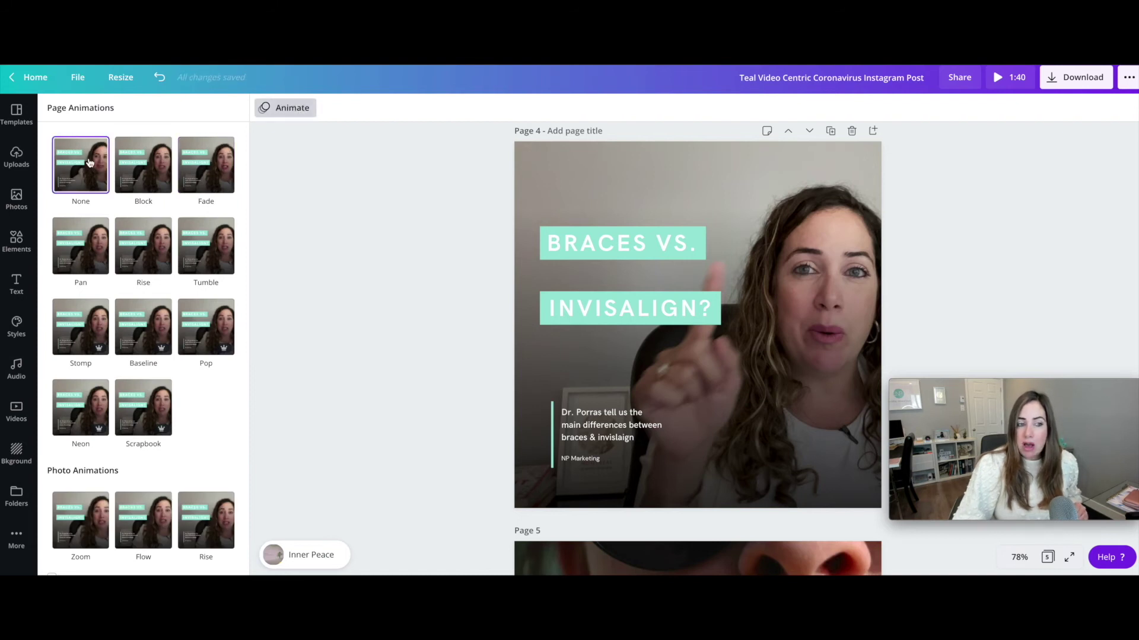
left_click(143, 167)
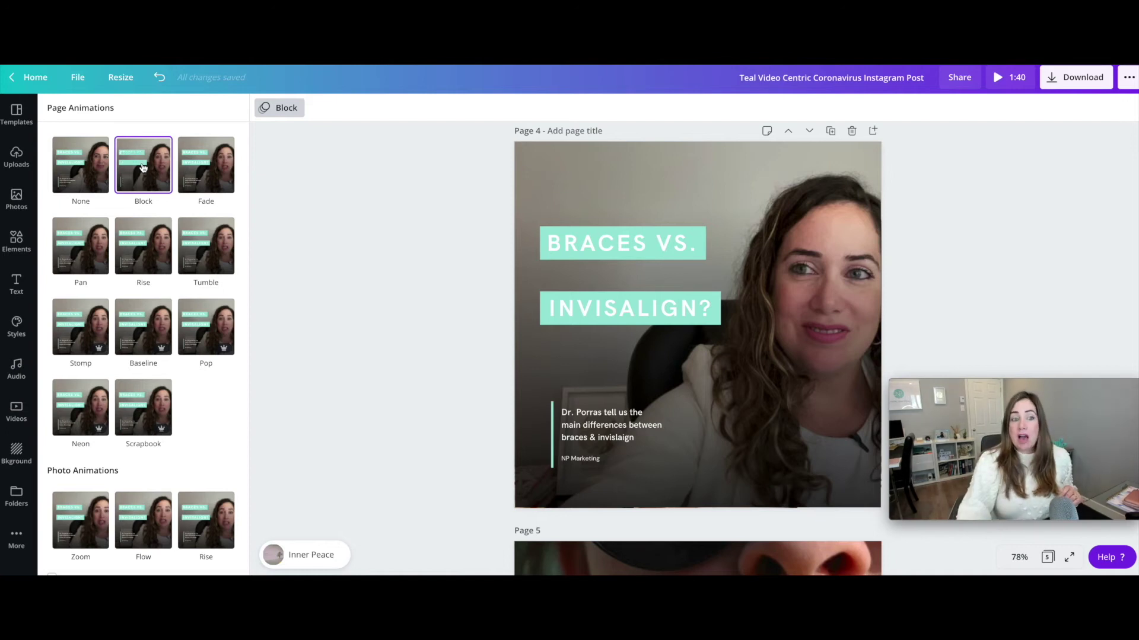
left_click(206, 164)
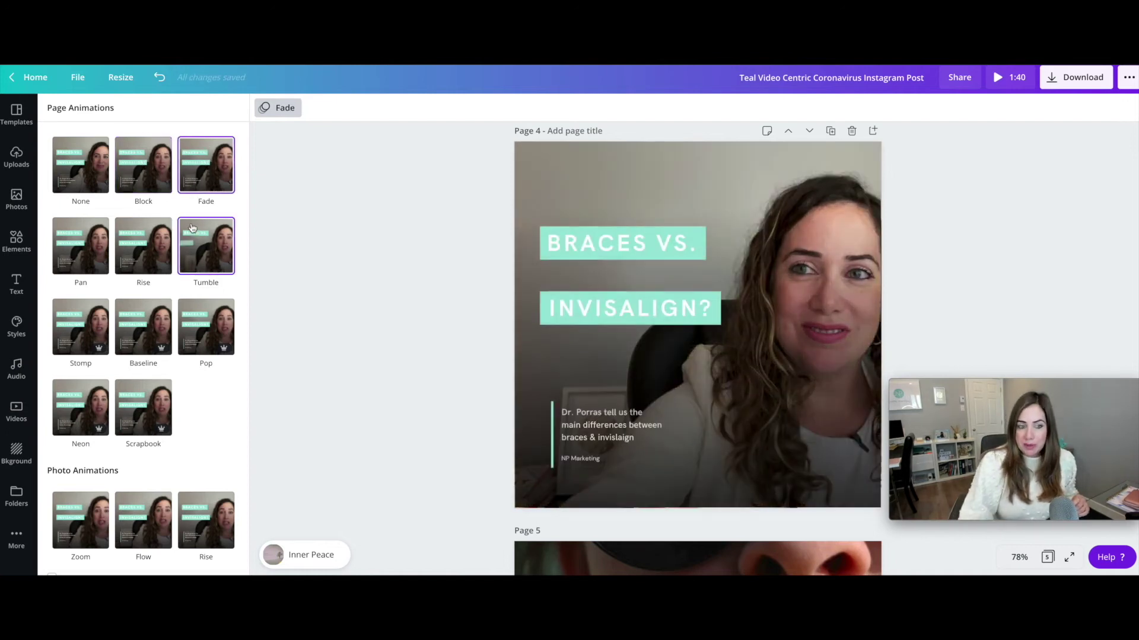
left_click(152, 246)
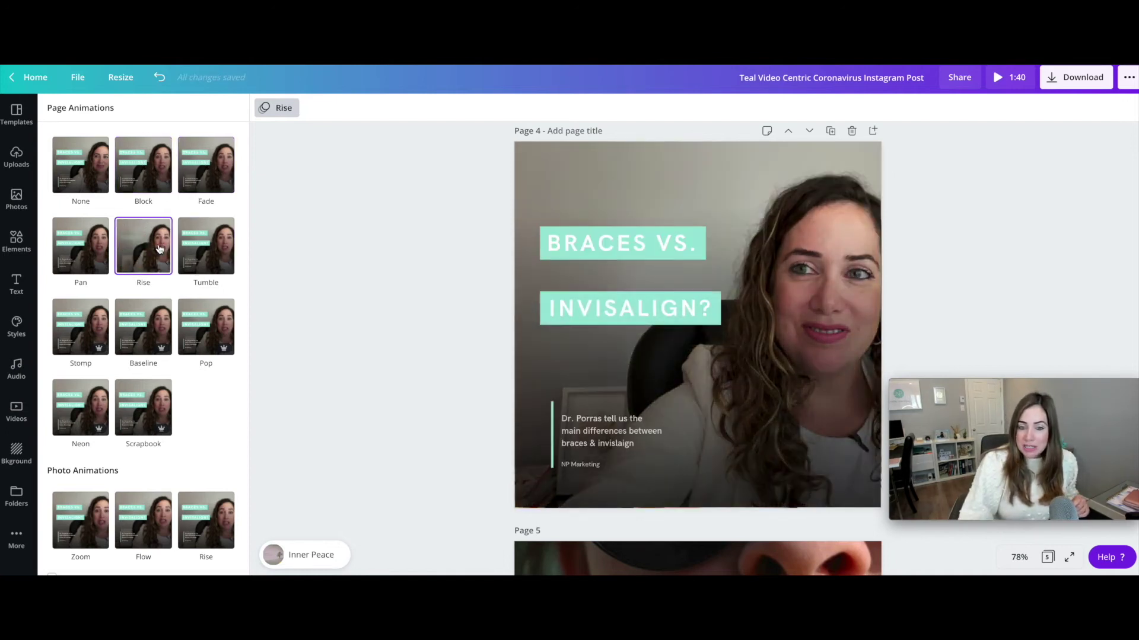
left_click(184, 252)
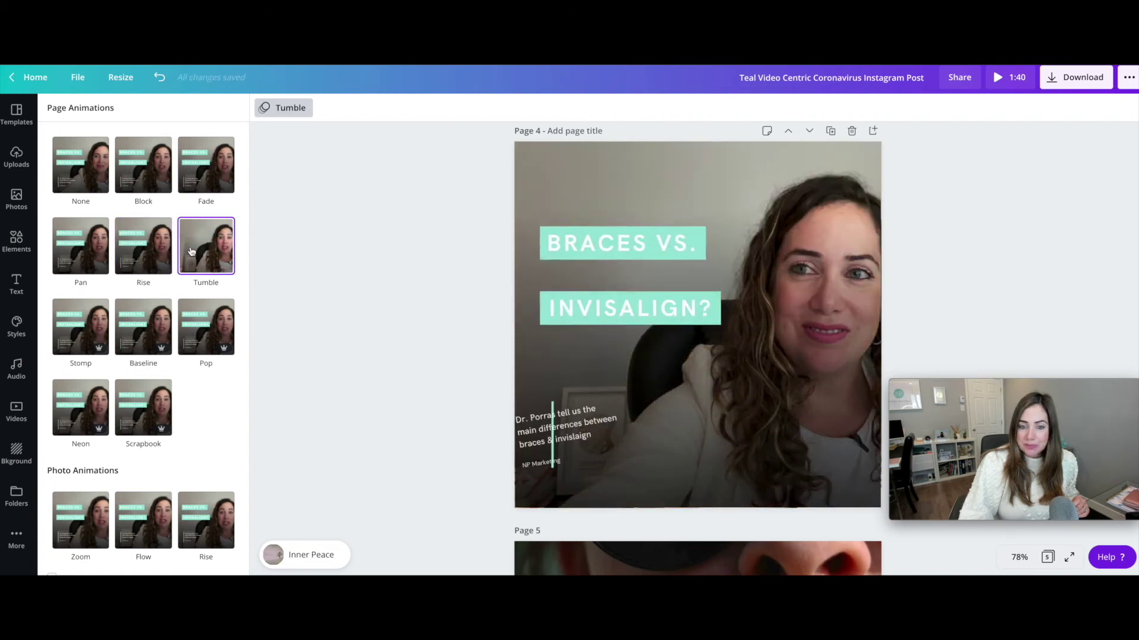
left_click(81, 250)
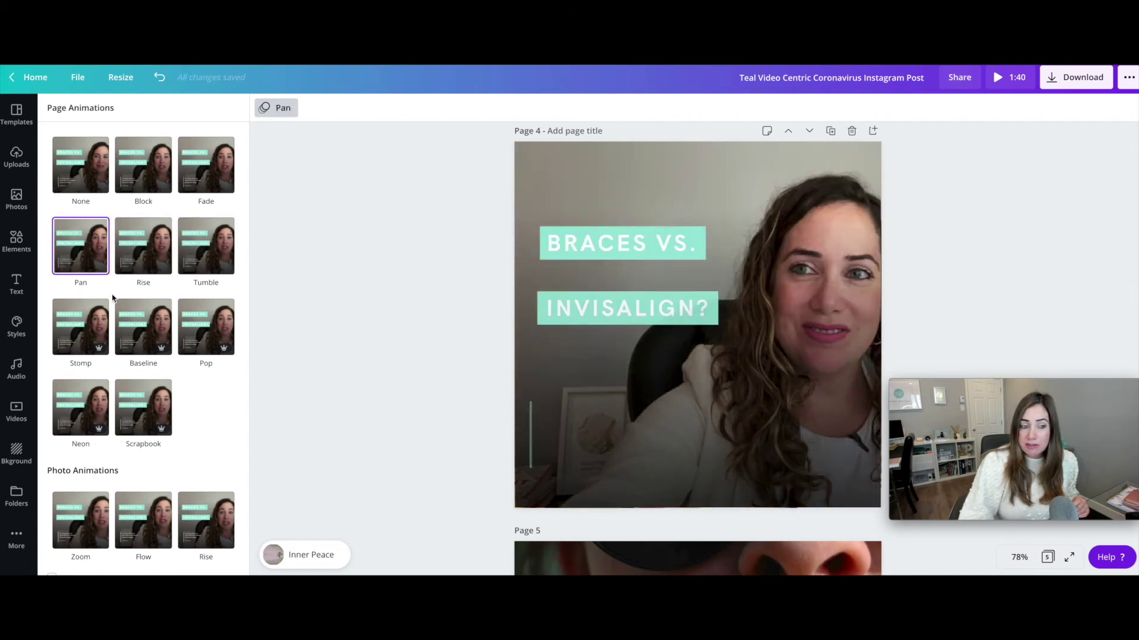
left_click(136, 325)
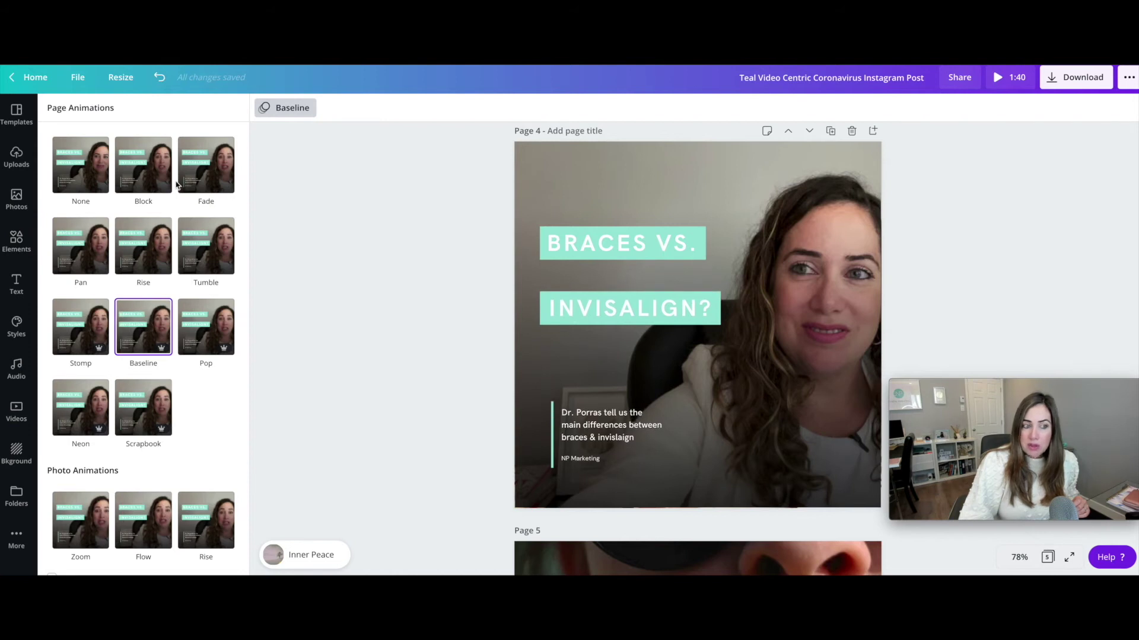
left_click(151, 176)
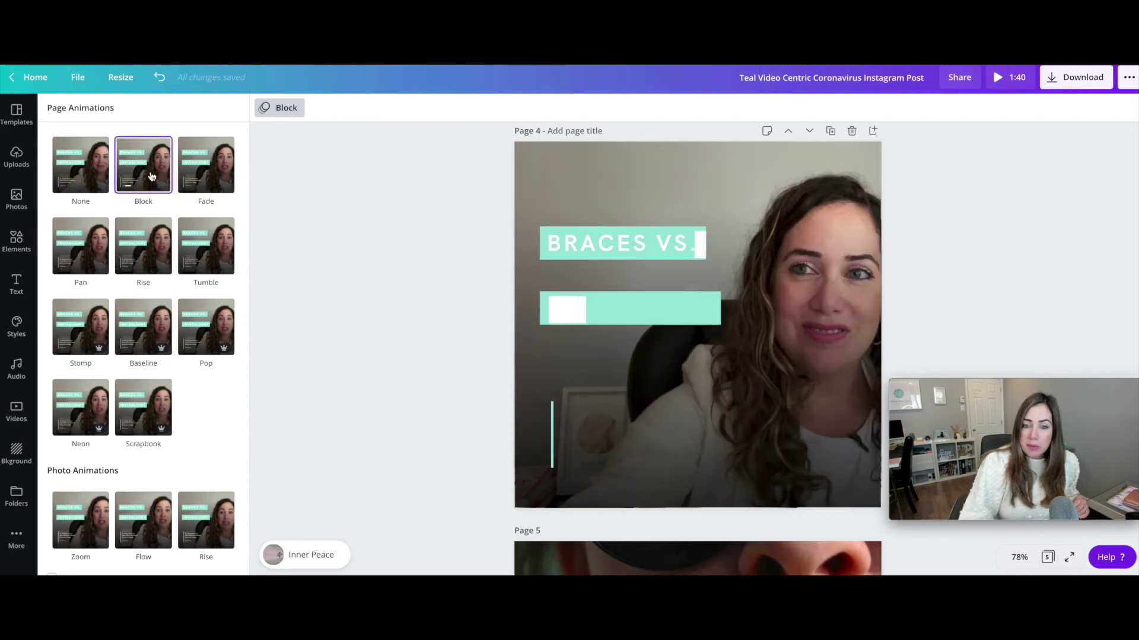
left_click(405, 243)
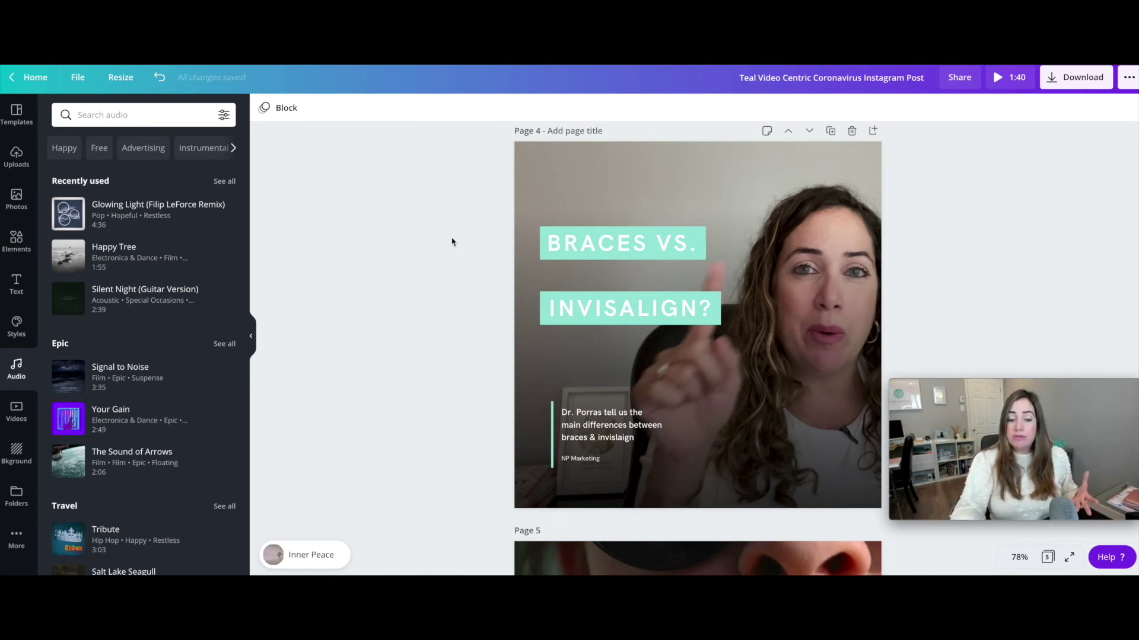
scroll(452, 242, "down", 3)
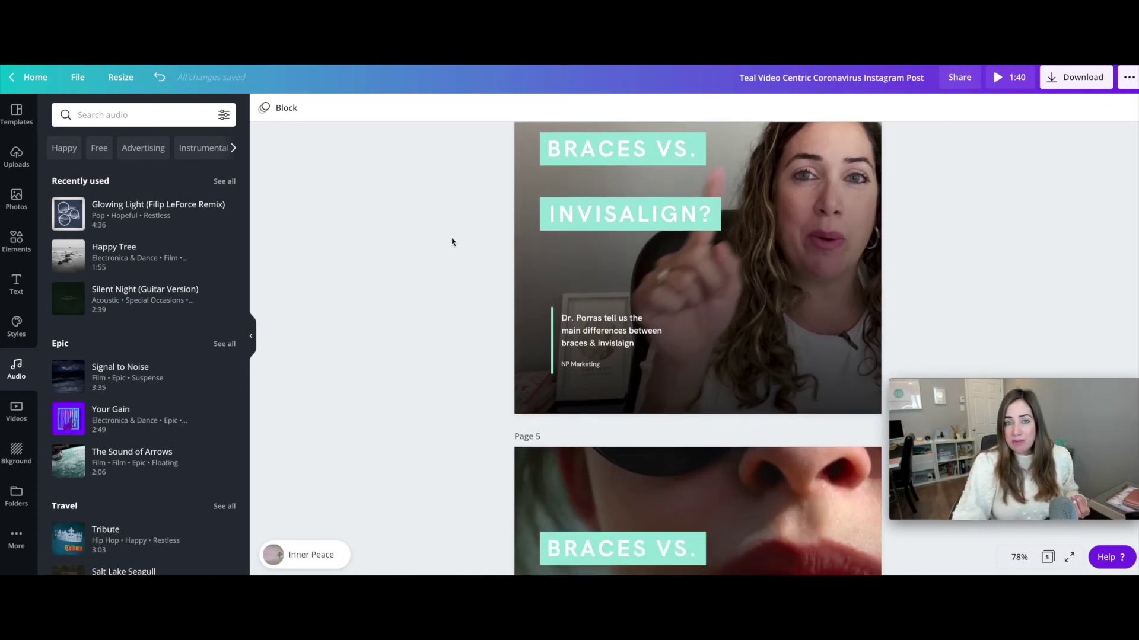
- Look over pages 4 and 5 and play page 5's background video
scroll(452, 242, "down", 2)
scroll(451, 242, "up", 7)
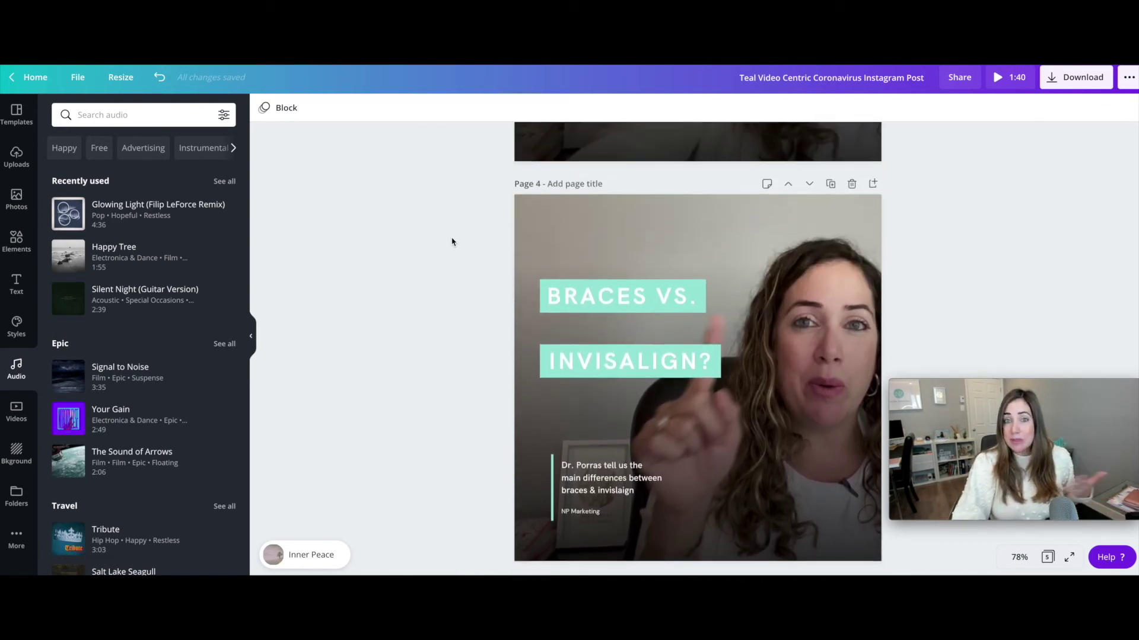
scroll(452, 242, "down", 10)
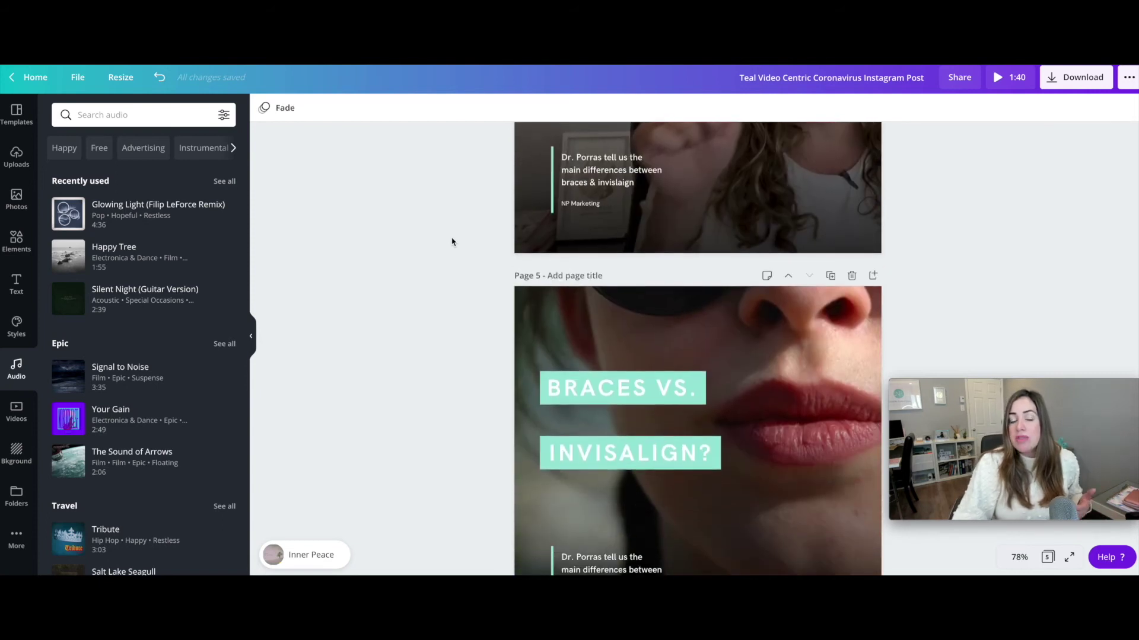
scroll(452, 242, "down", 3)
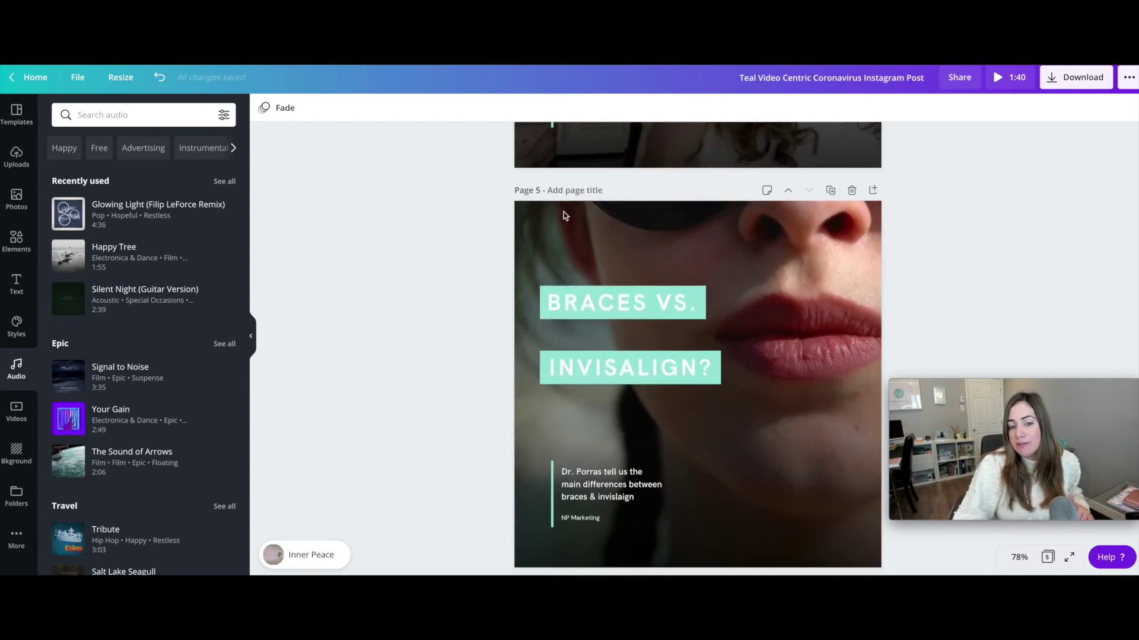
left_click(562, 217)
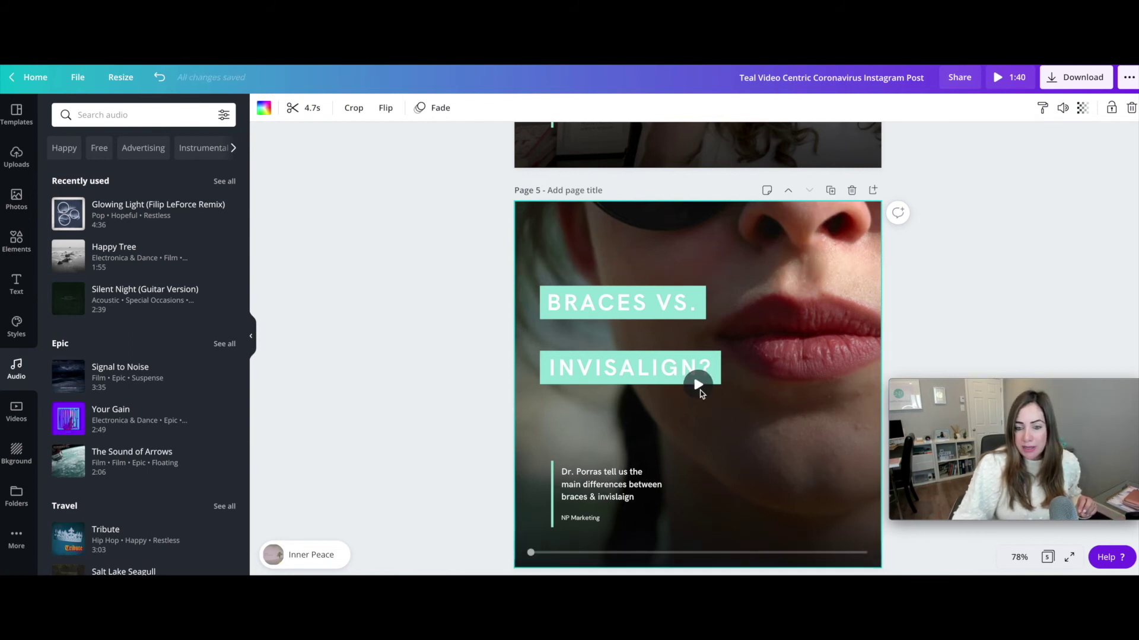
left_click(698, 385)
left_click(698, 387)
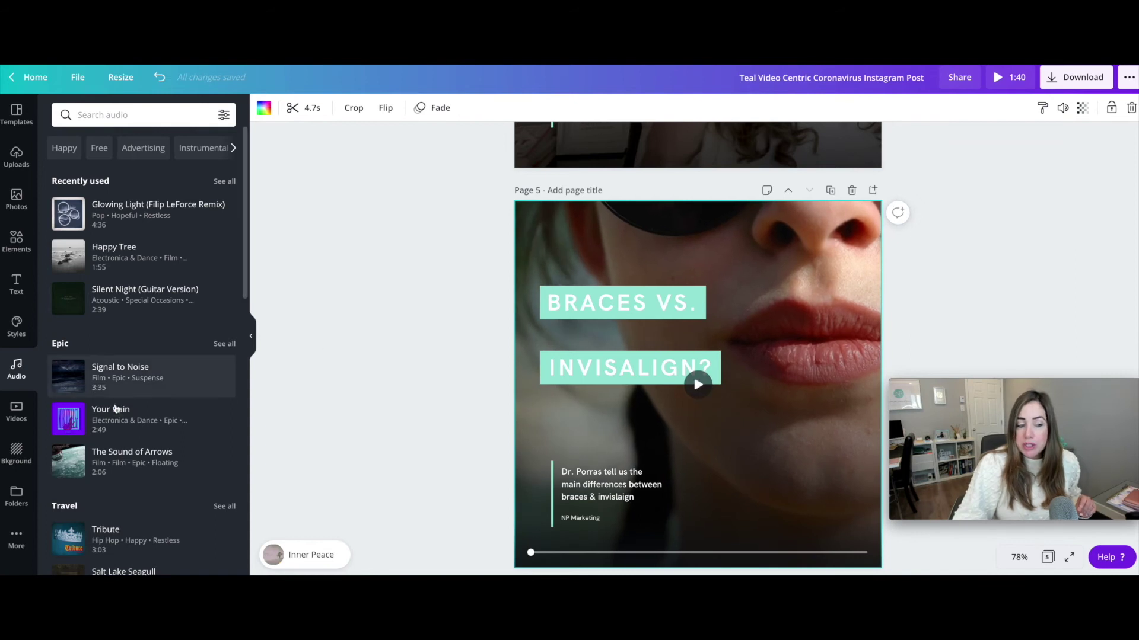
- Duplicate page 5 and make the recently used 11.0 s stock video of a person with braces the new page's background
left_click(17, 410)
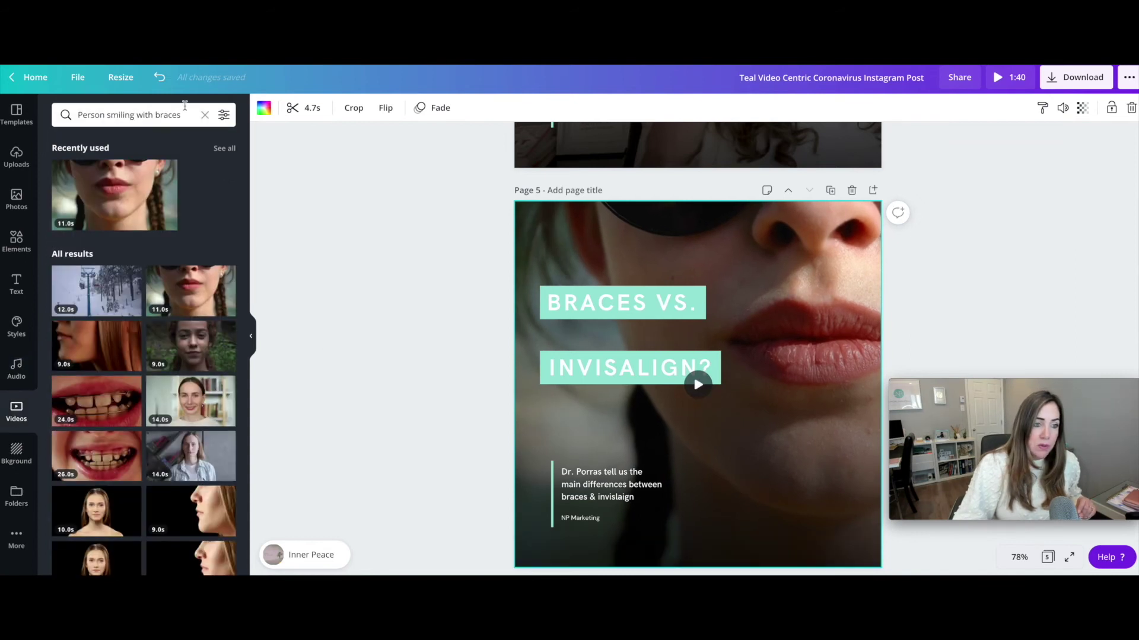
left_click(163, 117)
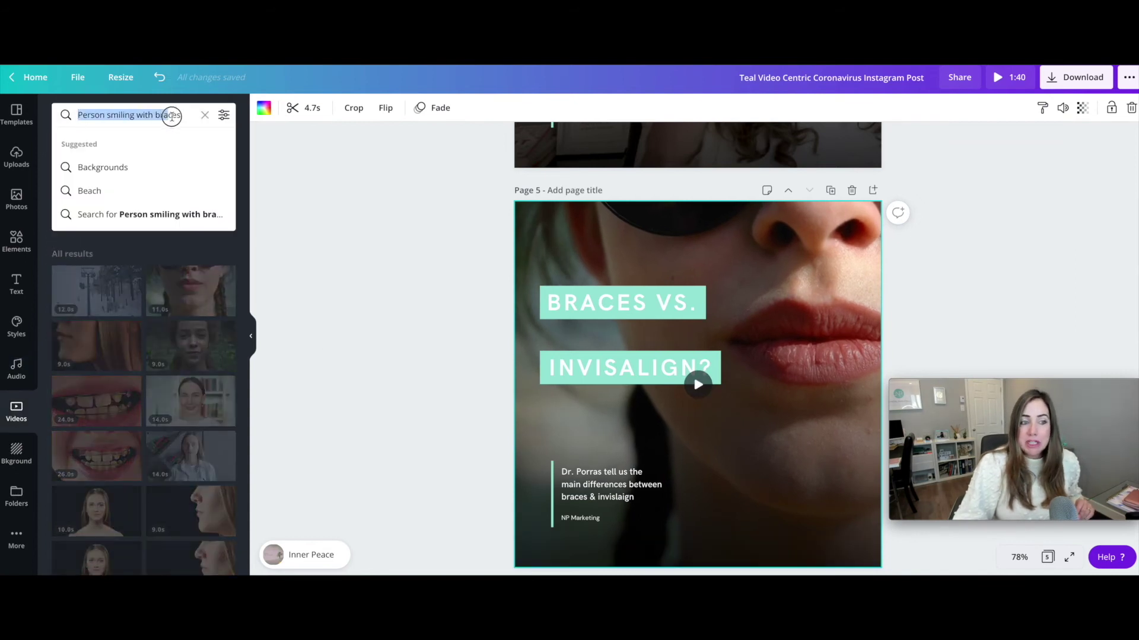
left_click(307, 234)
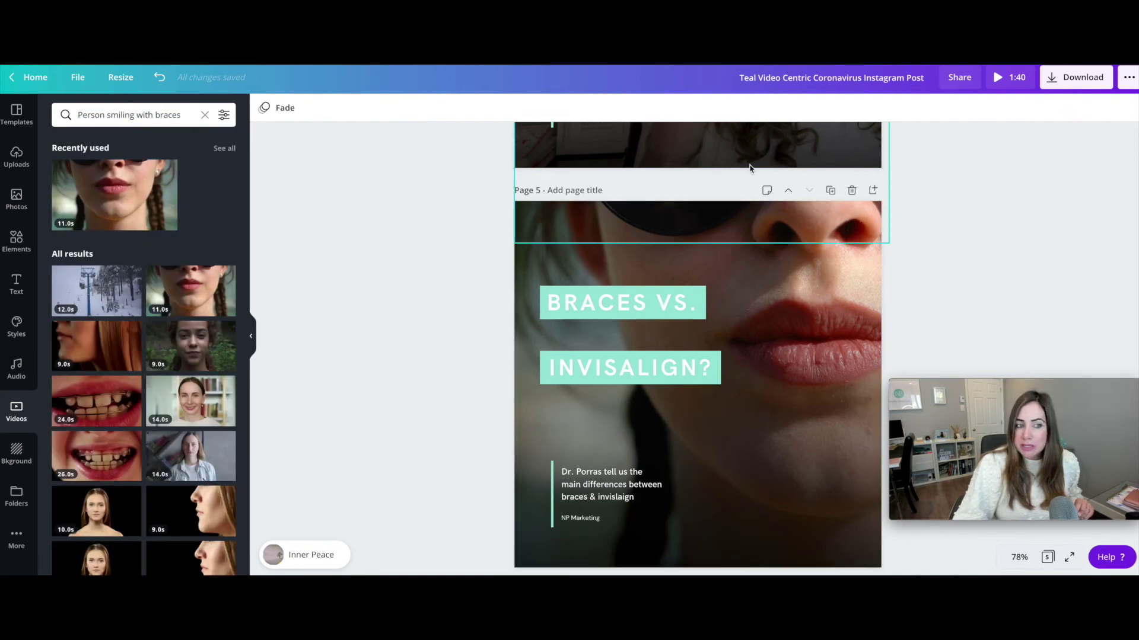
left_click(832, 191)
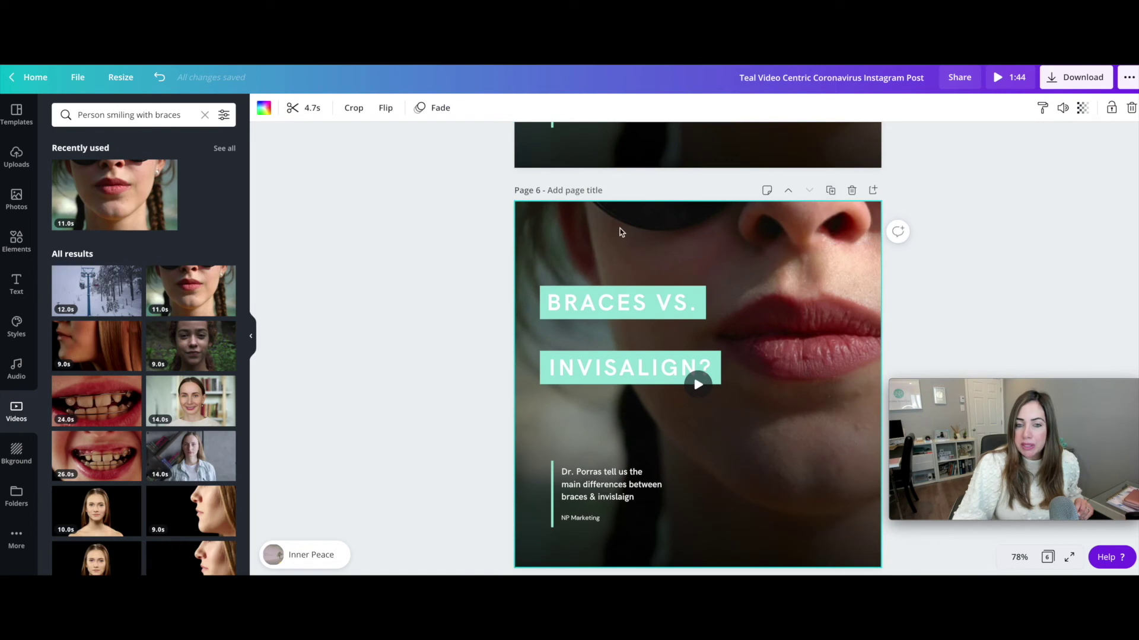
left_click_drag(114, 195, 744, 236)
double_click(614, 224)
left_click(394, 253)
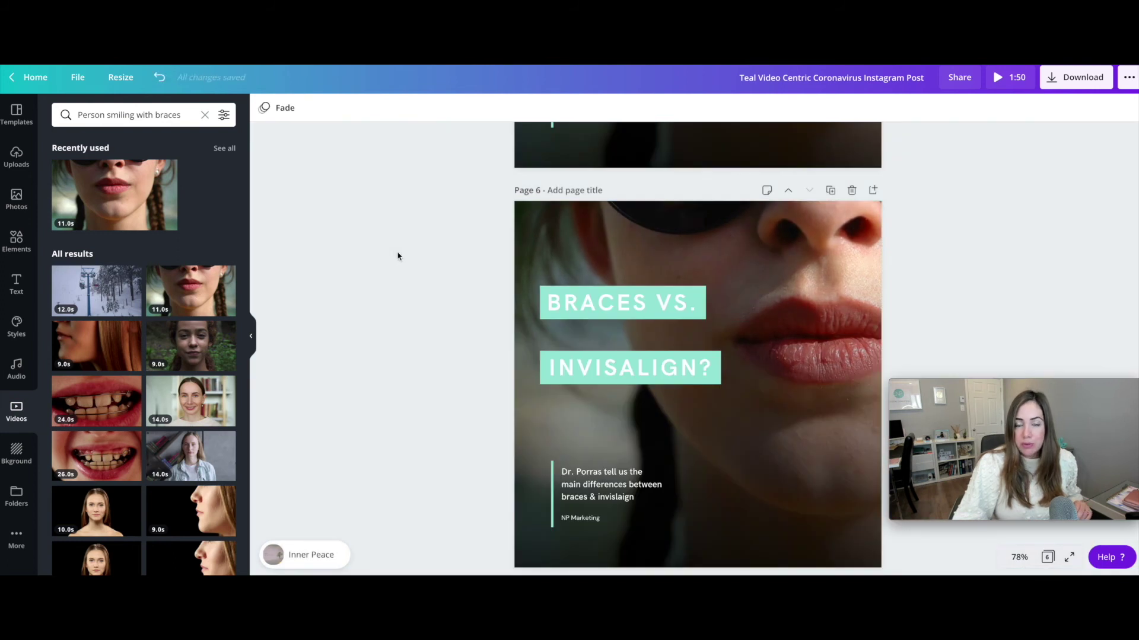
- Play page 6's background video and check how it is cropped within the page
left_click(730, 417)
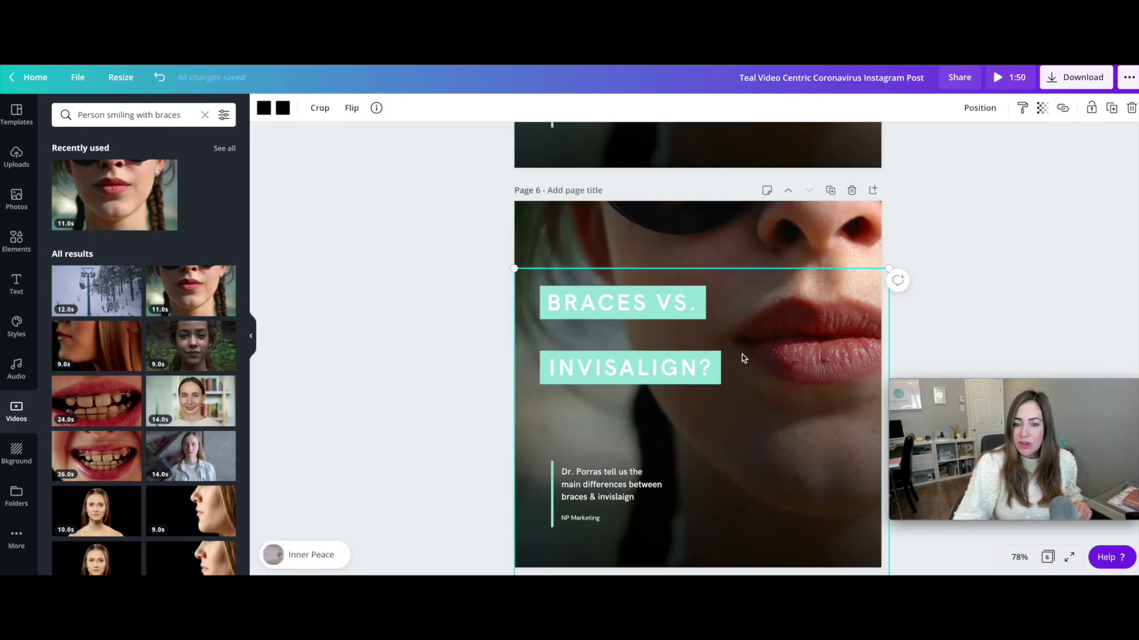
left_click(721, 235)
left_click(698, 386)
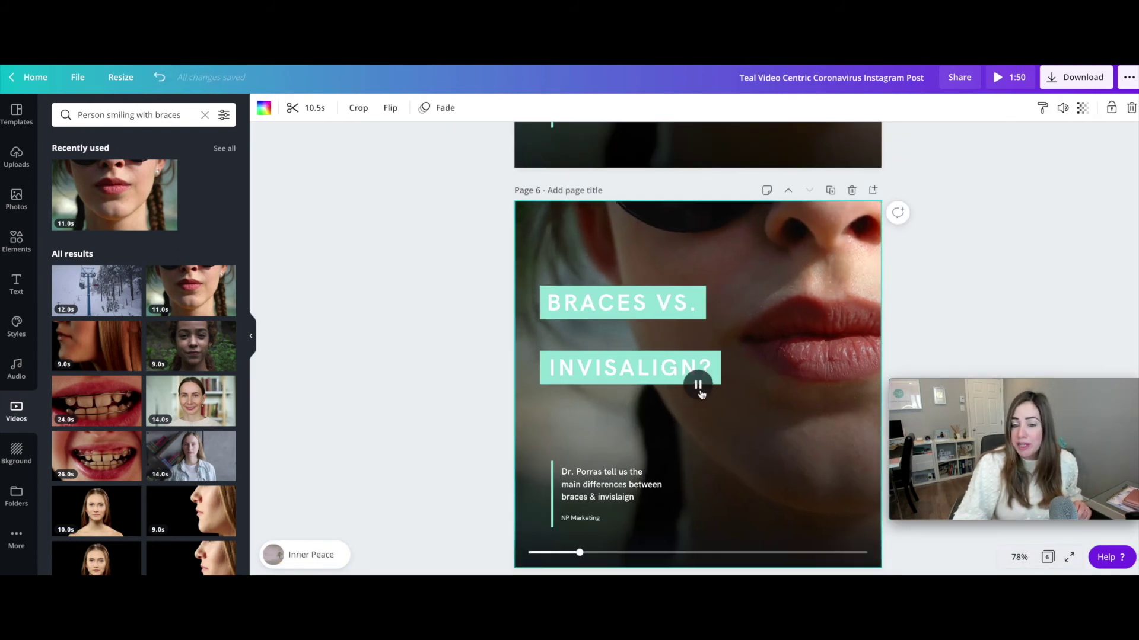
left_click(358, 108)
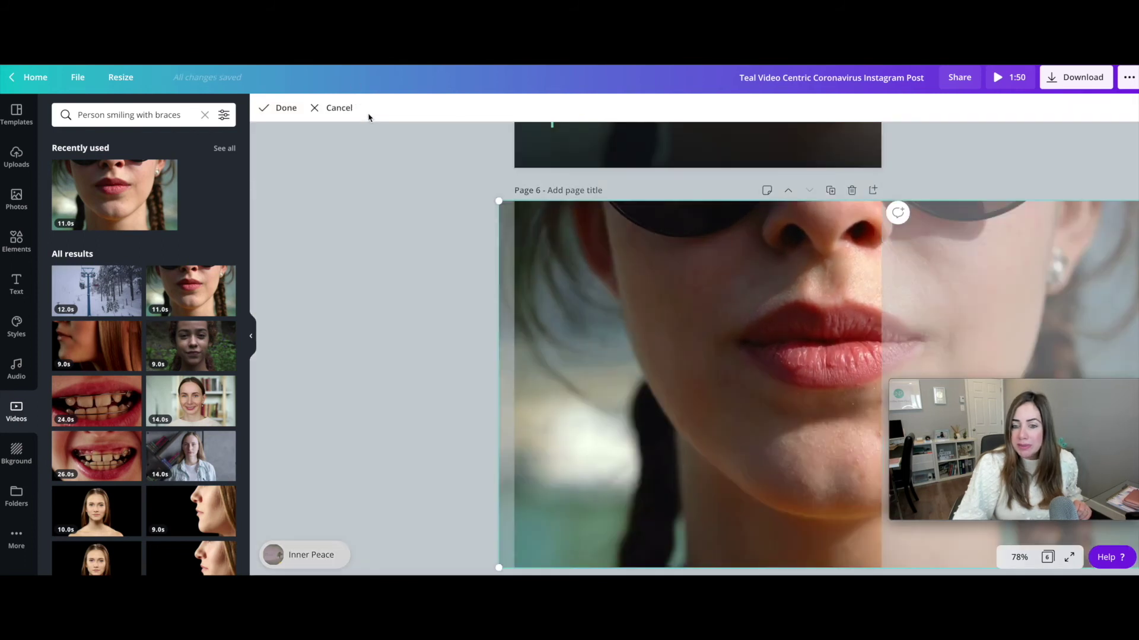
left_click(280, 108)
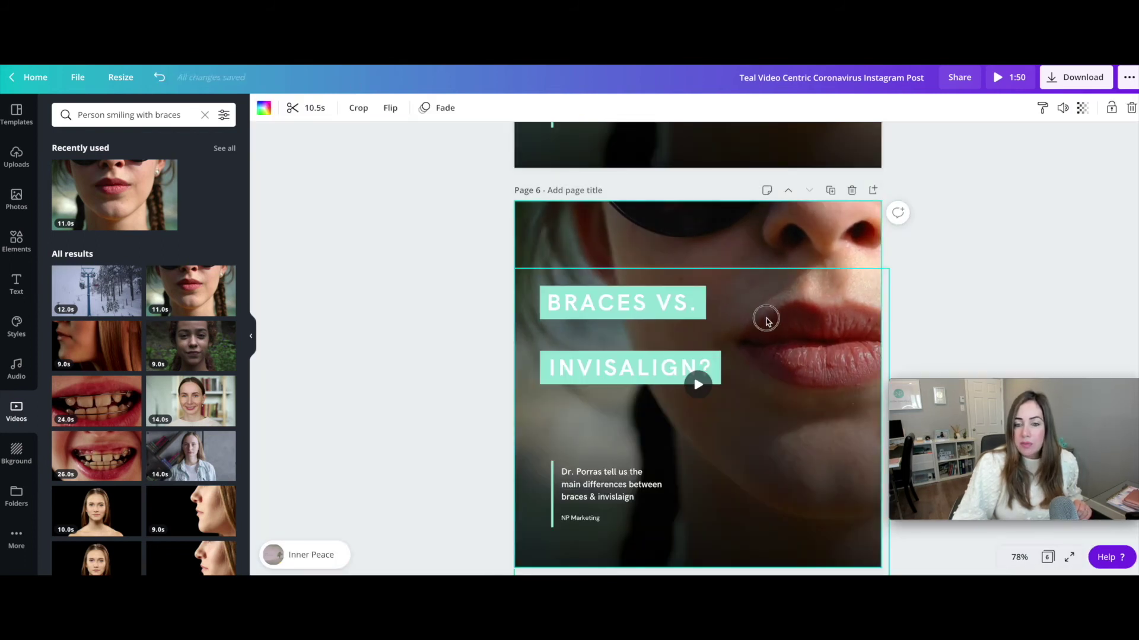
- Trim the start of page 6's background video so it opens on the braces smile and lasts 4.7 s
left_click(756, 234)
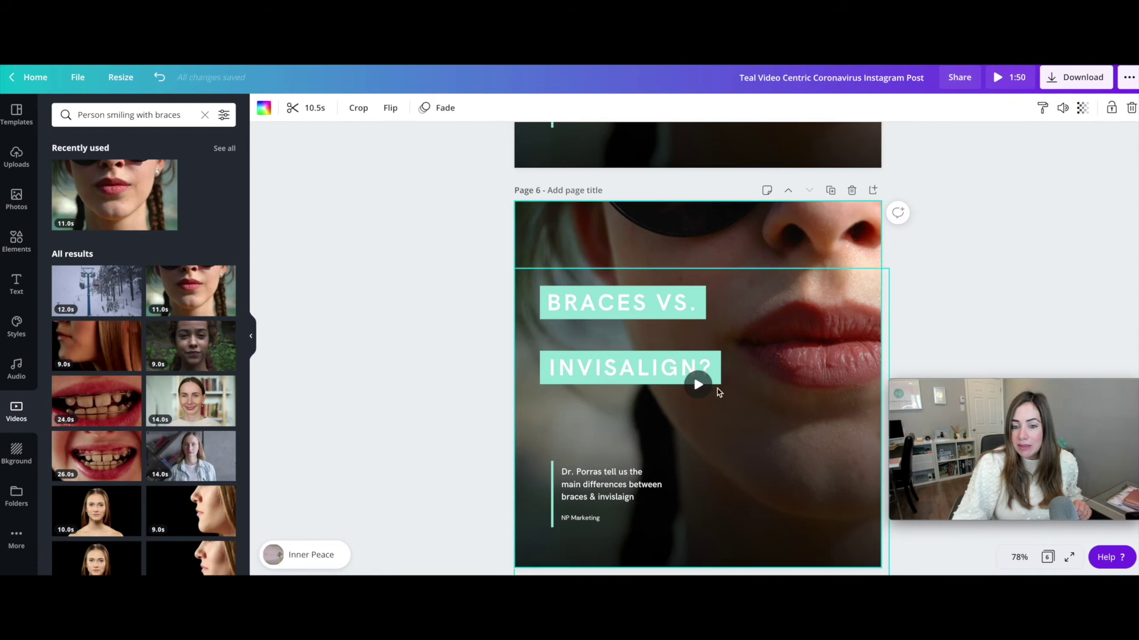
left_click(714, 386)
left_click(303, 108)
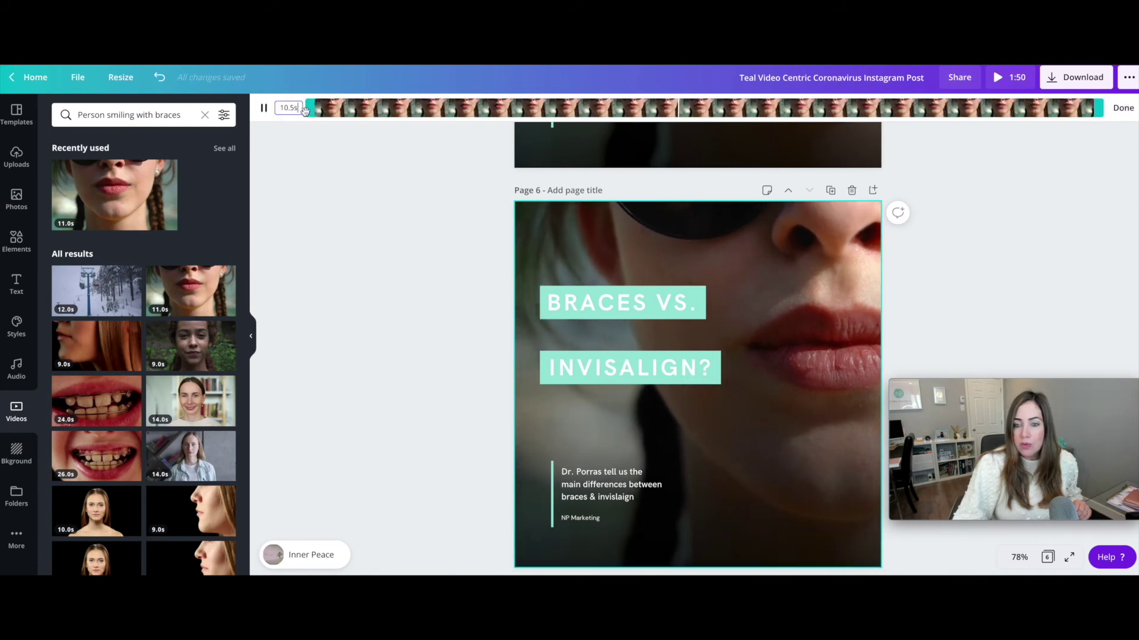
left_click_drag(316, 107, 692, 107)
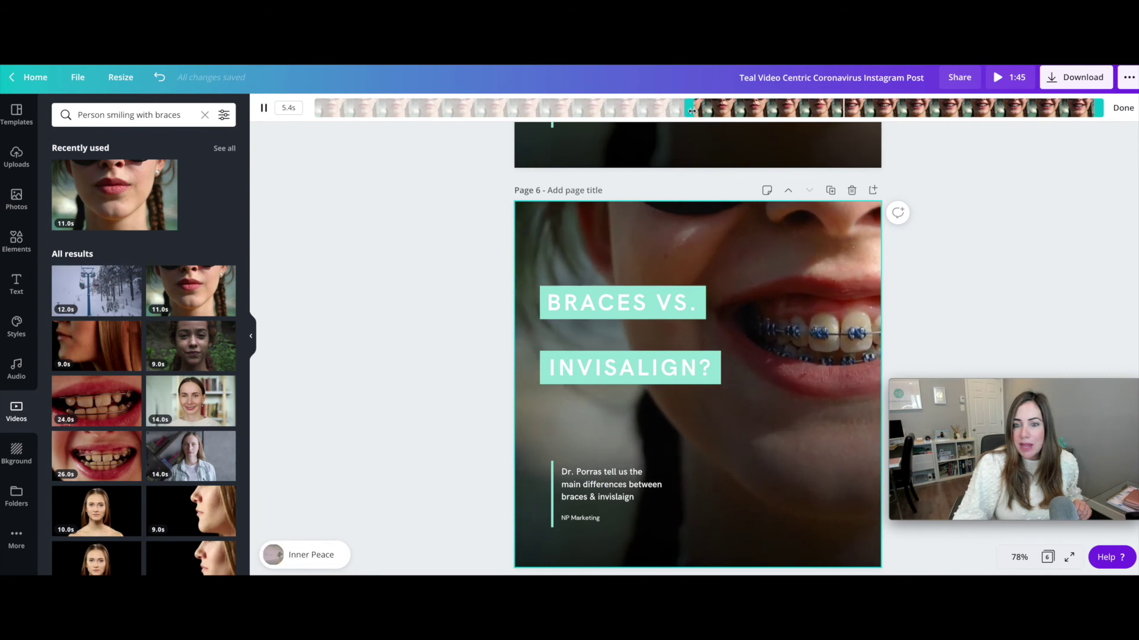
left_click_drag(689, 107, 733, 108)
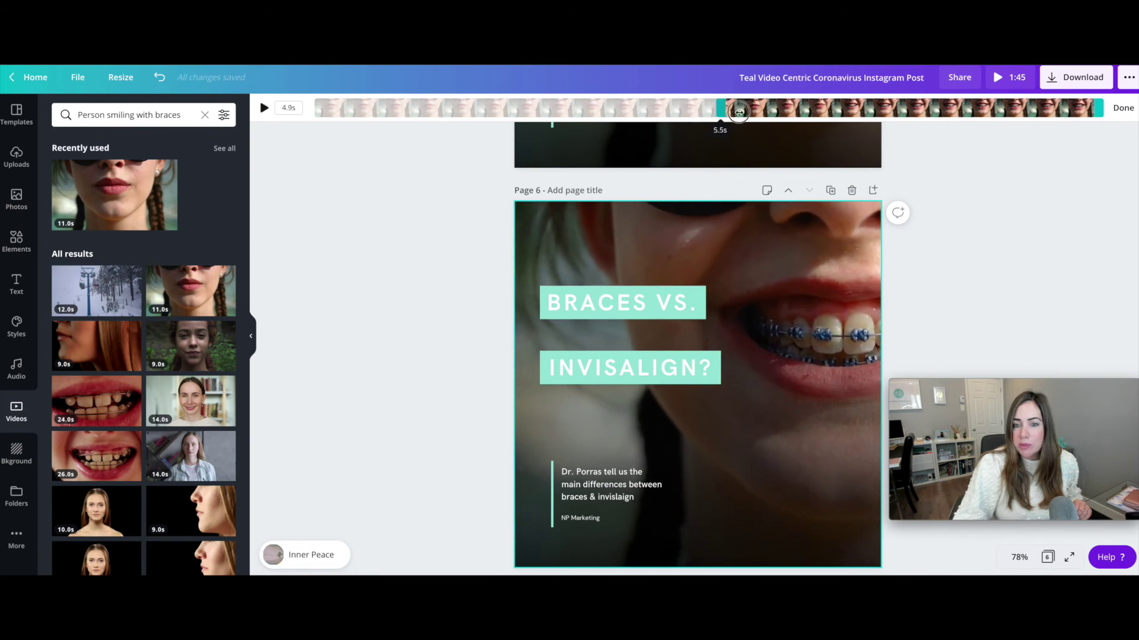
left_click(1123, 107)
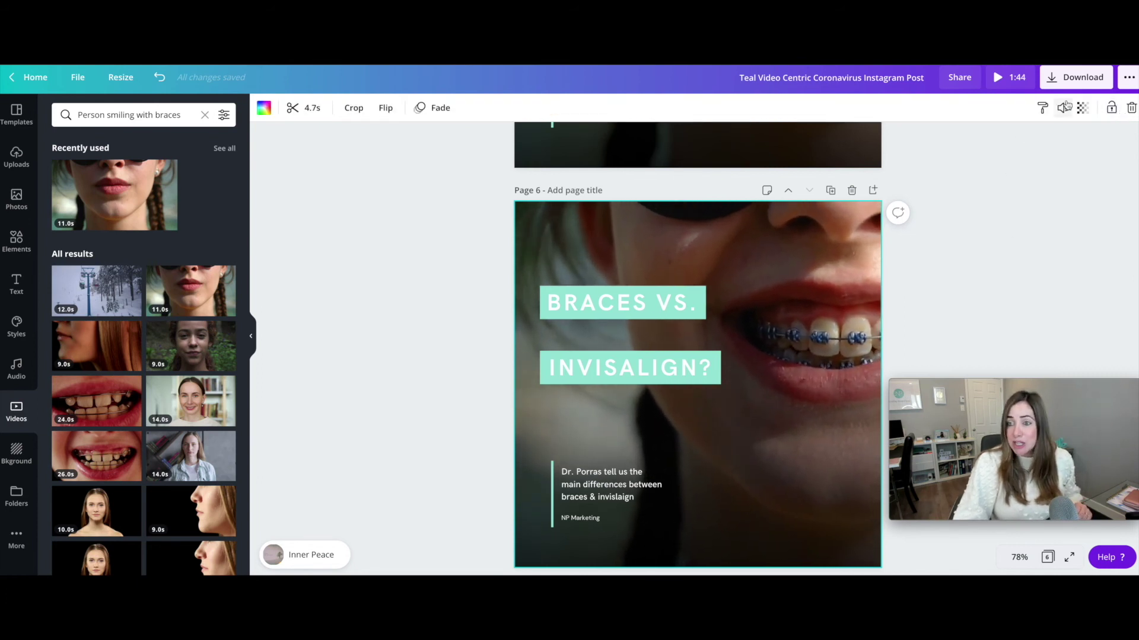
- Open the download options for the design
left_click(1075, 77)
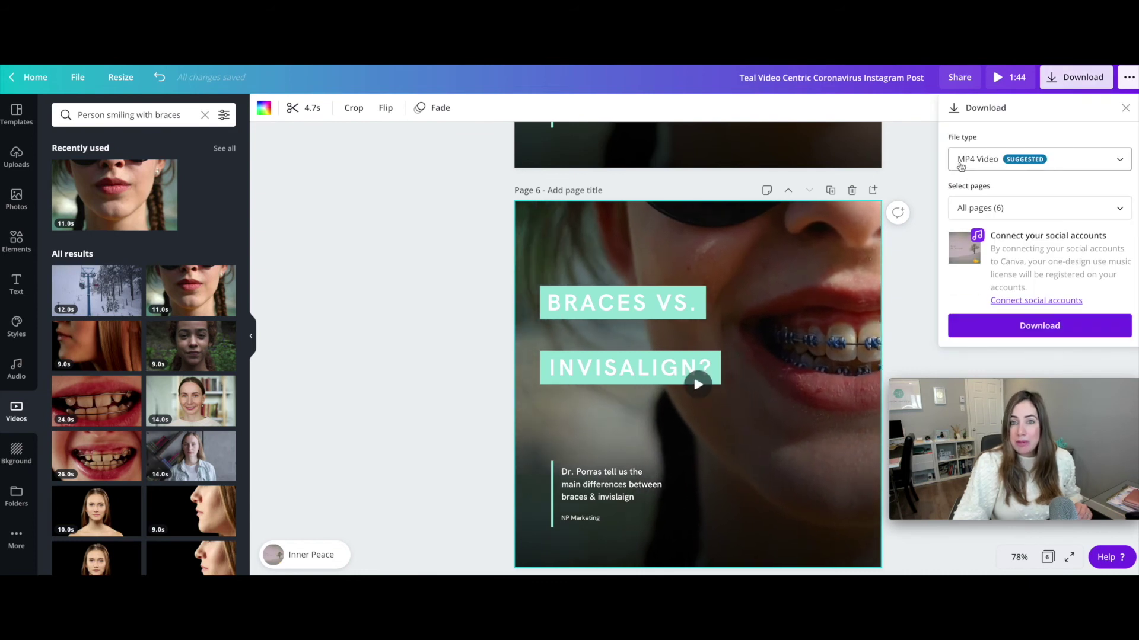